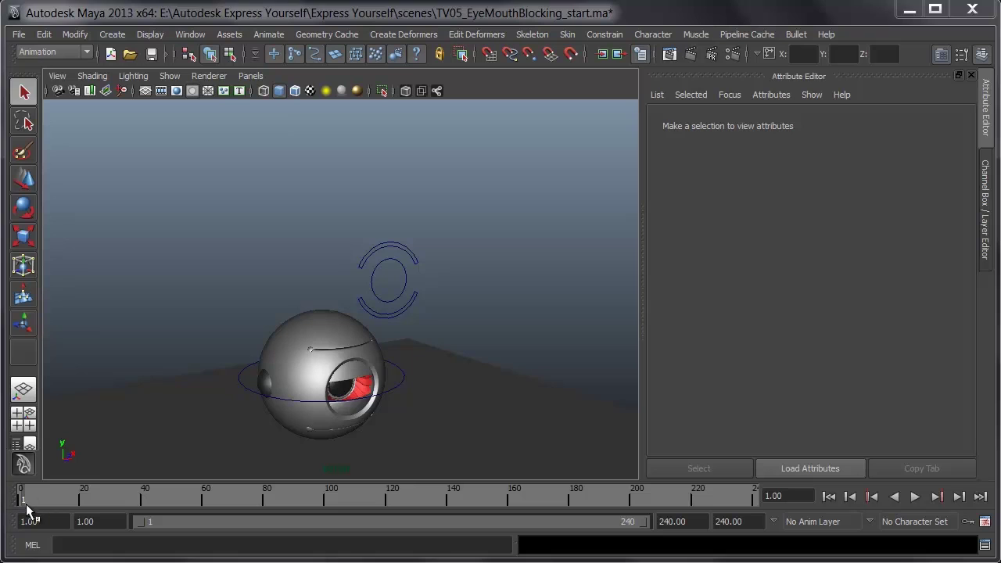
- Select the ball's main control and play the animation forward, stopping at frame 83
key(alt+v)
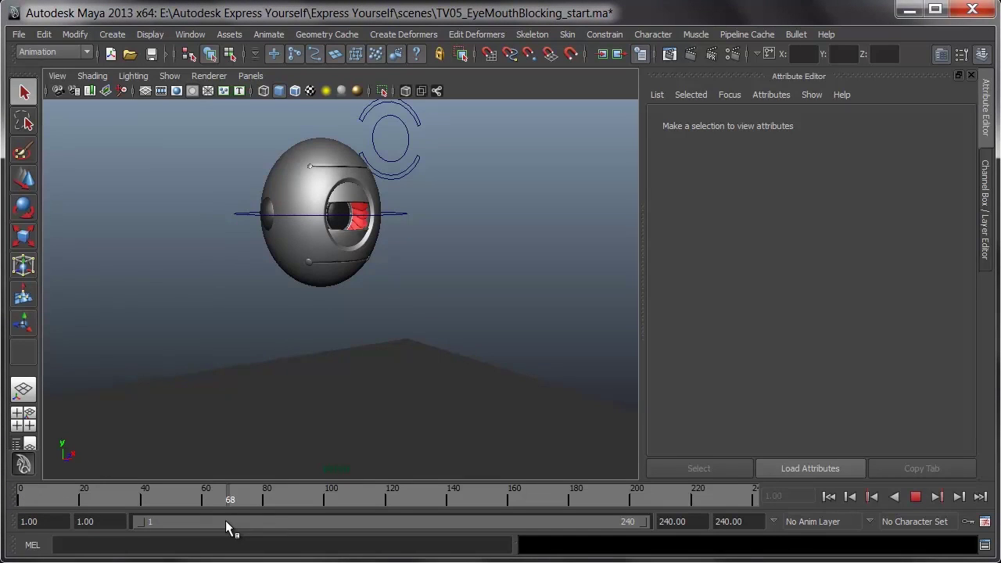
key(alt+v)
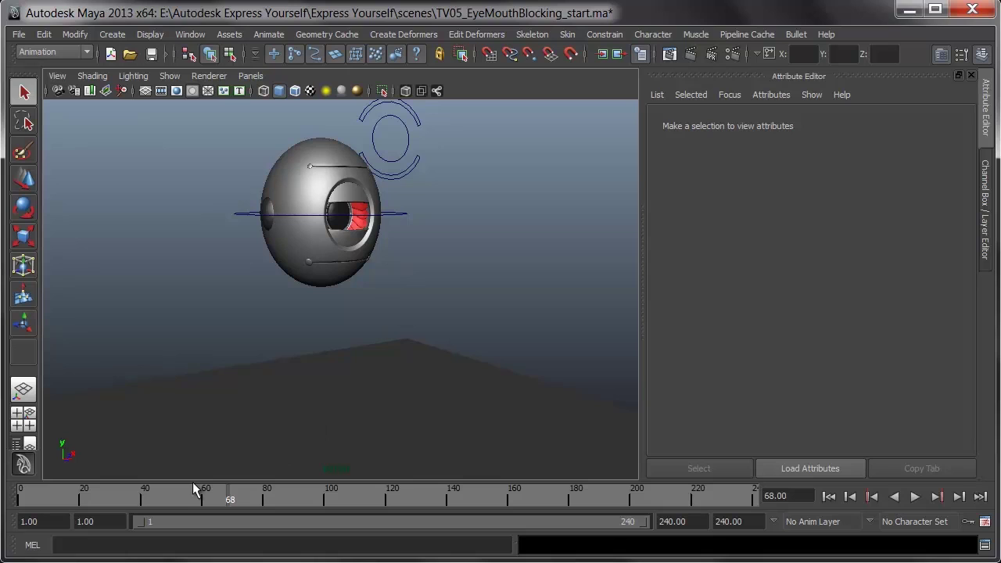
drag(240, 231, 239, 235)
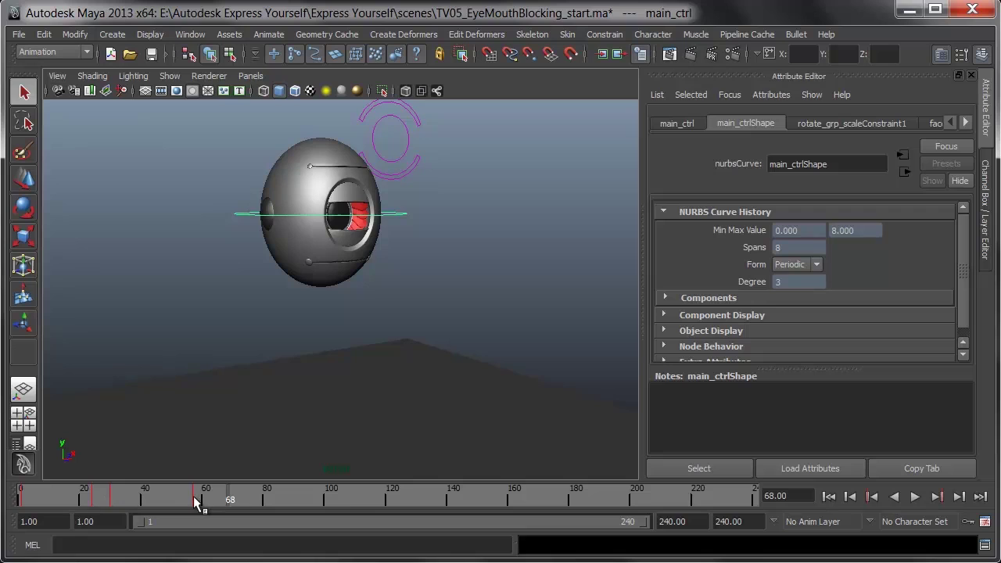
key(alt+v)
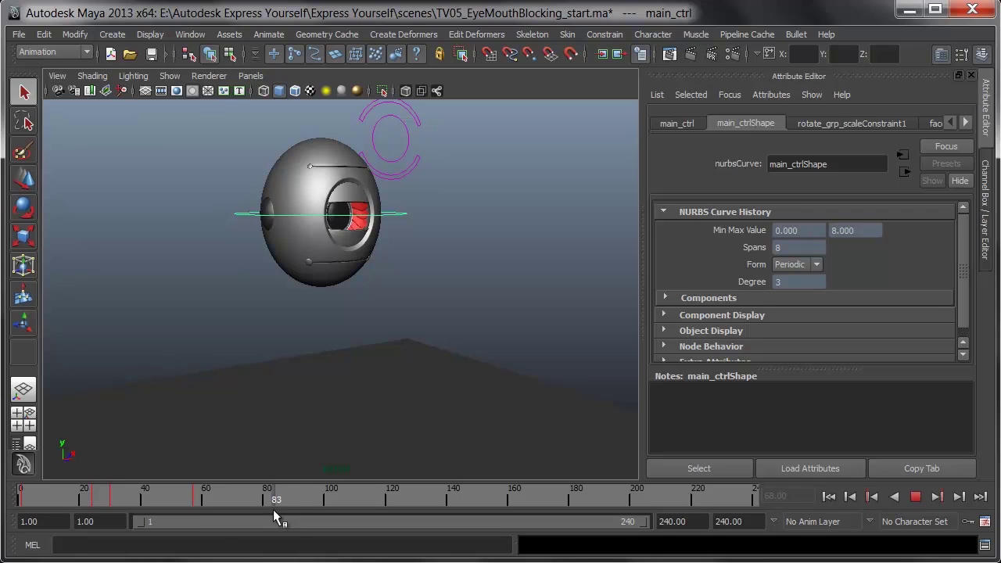
key(Escape)
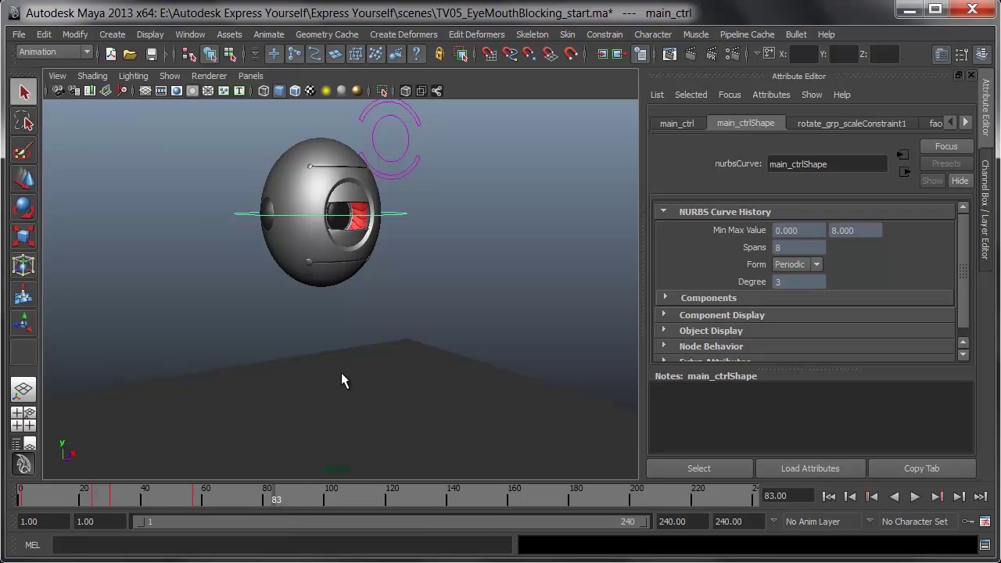
- At frame 83, lower the main control to Translate Y about 0.2, using the wireframe front view to rest the ball on the ground
key(w)
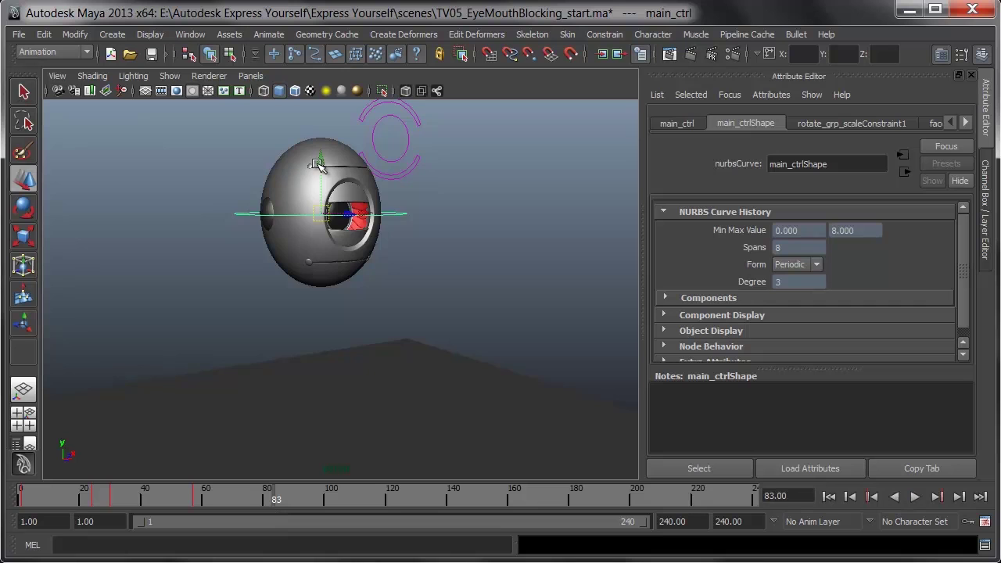
drag(310, 162, 322, 264)
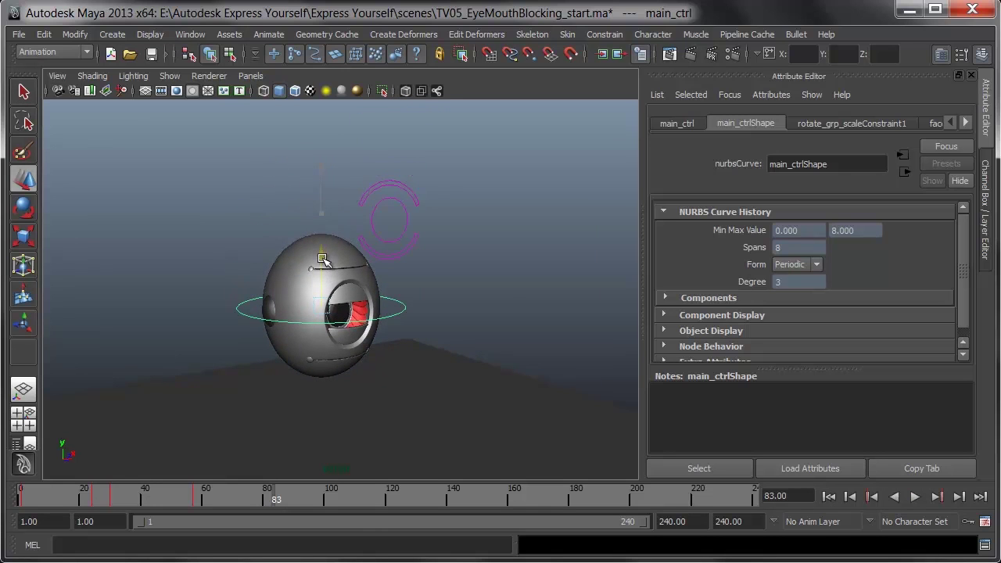
key(space)
mouse_move(389, 338)
mouse_down()
mouse_move(391, 350)
mouse_move(400, 342)
mouse_up()
key(4)
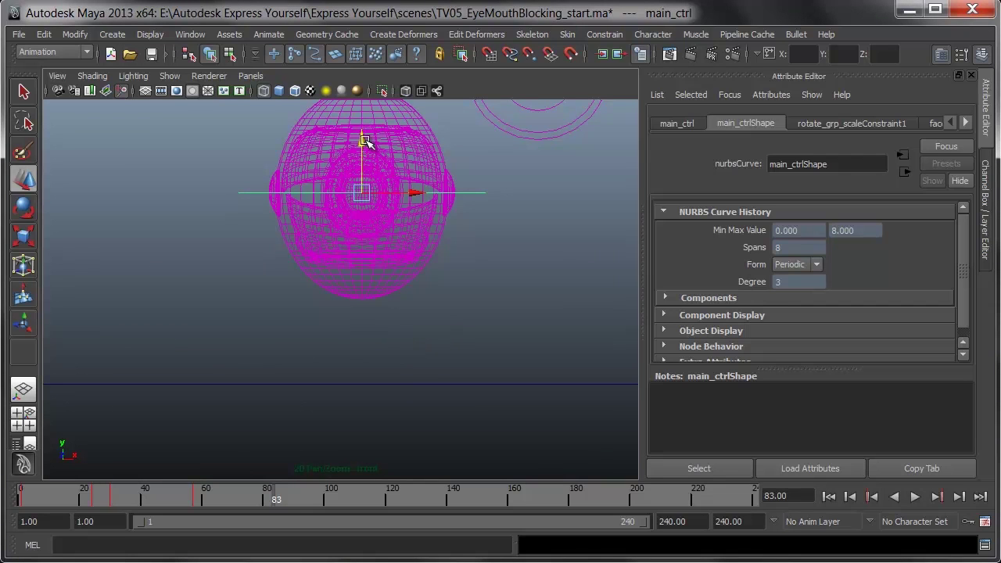
drag(365, 141, 362, 225)
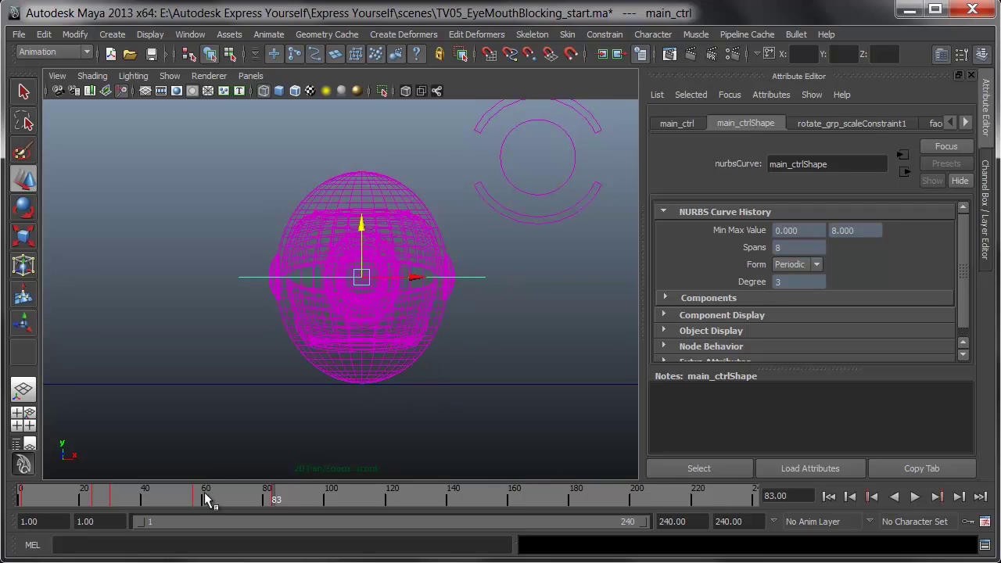
- At frame 60, set the main control's SQST to 0 and key that channel
drag(205, 499, 200, 507)
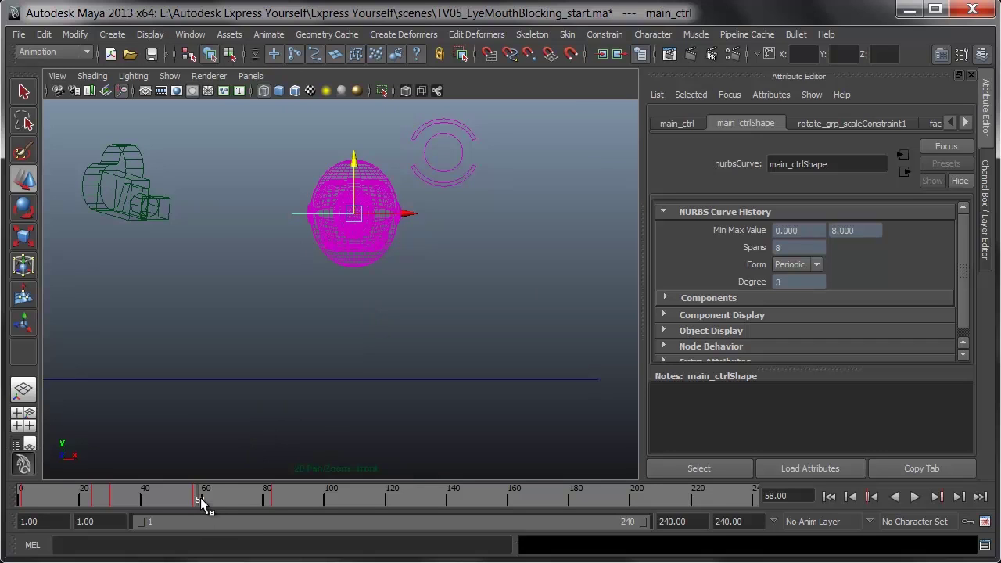
key(alt+v)
key(alt+v)
click(205, 498)
key(ctrl+a)
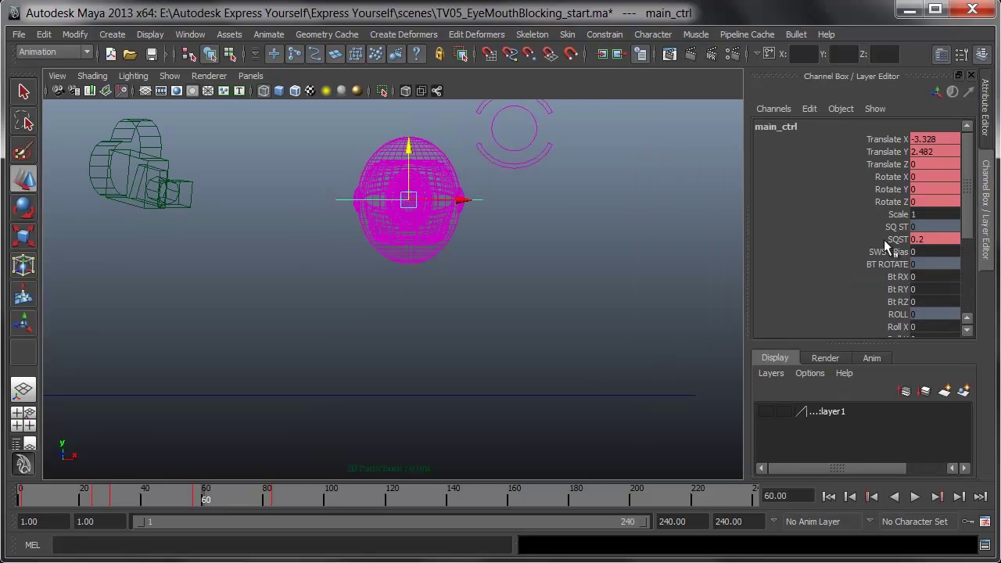
click(937, 237)
text(0)
key(Return)
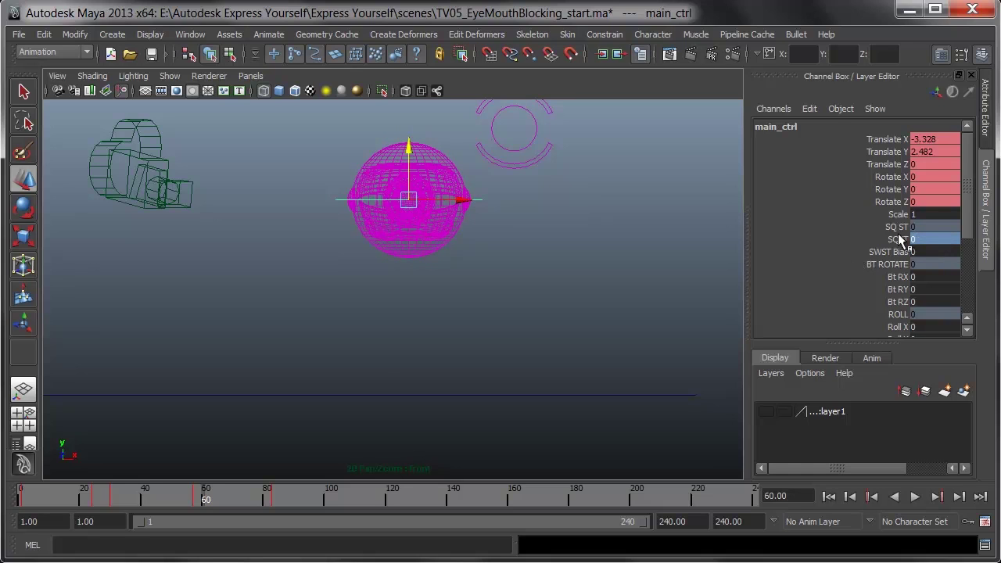
right_click(900, 238)
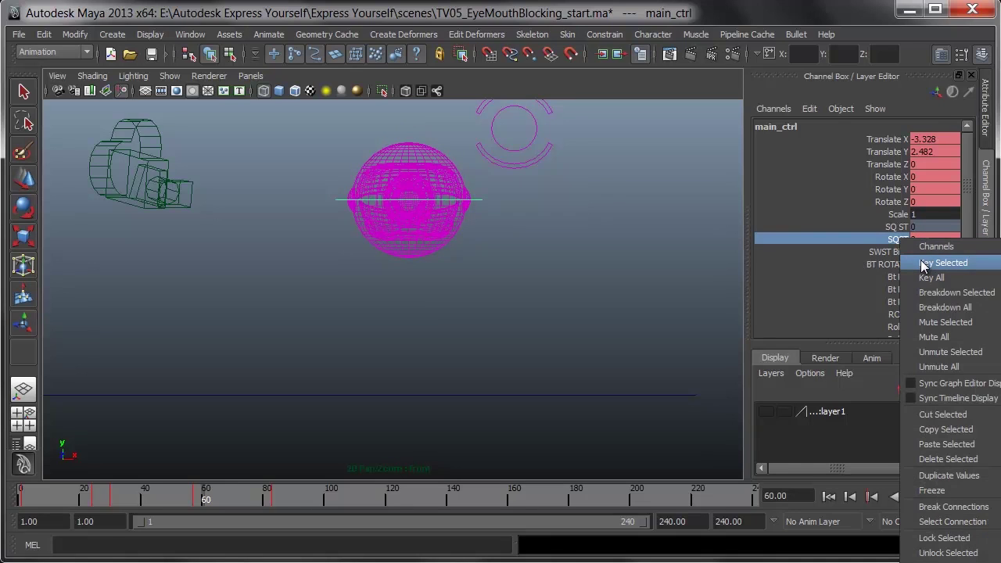
click(923, 263)
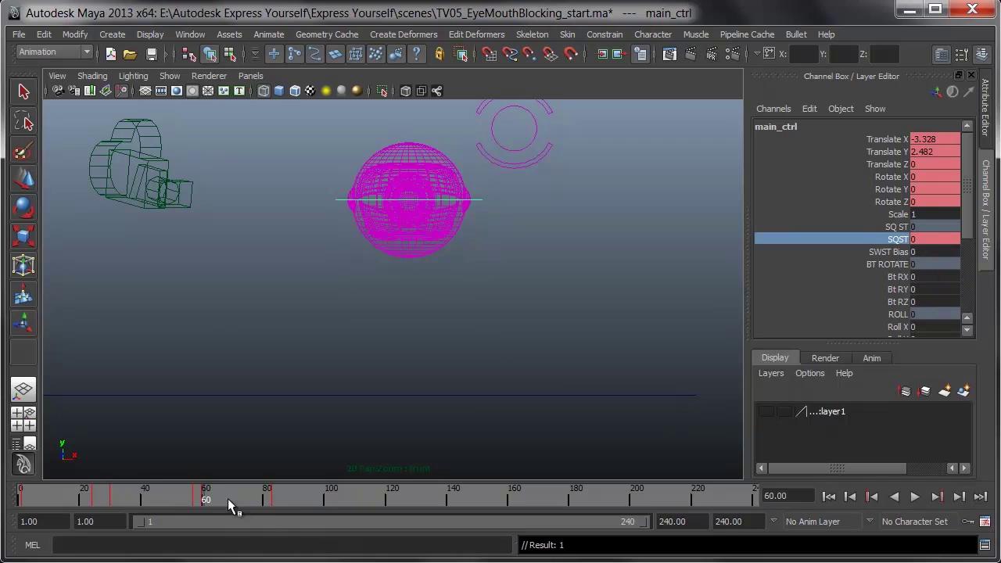
- At frame 83, lower the main control to Translate Y about 0.089 so the unstretched ball touches the ground line
key(alt+v)
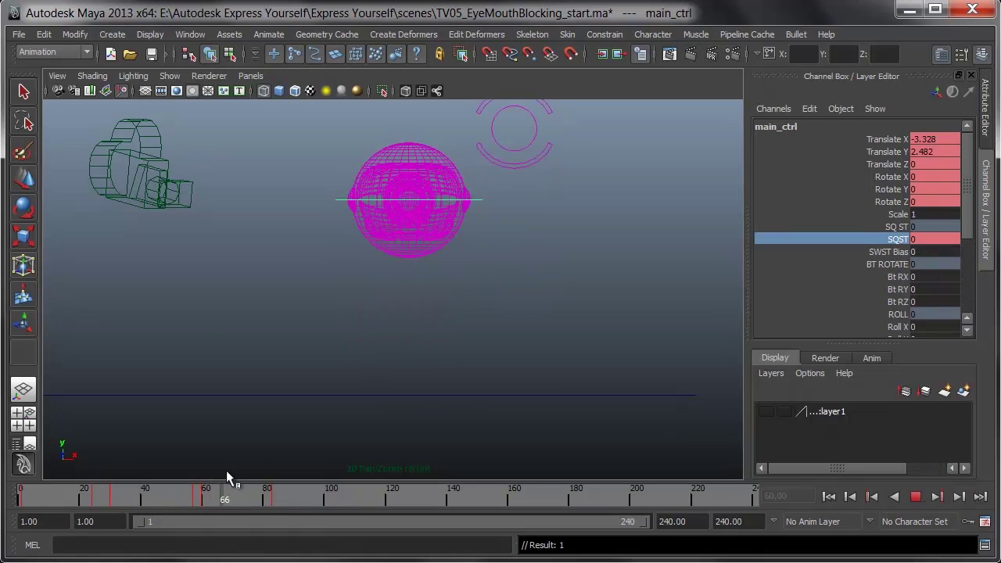
mouse_move(226, 476)
mouse_down()
mouse_move(248, 483)
mouse_move(186, 487)
mouse_move(227, 481)
mouse_up()
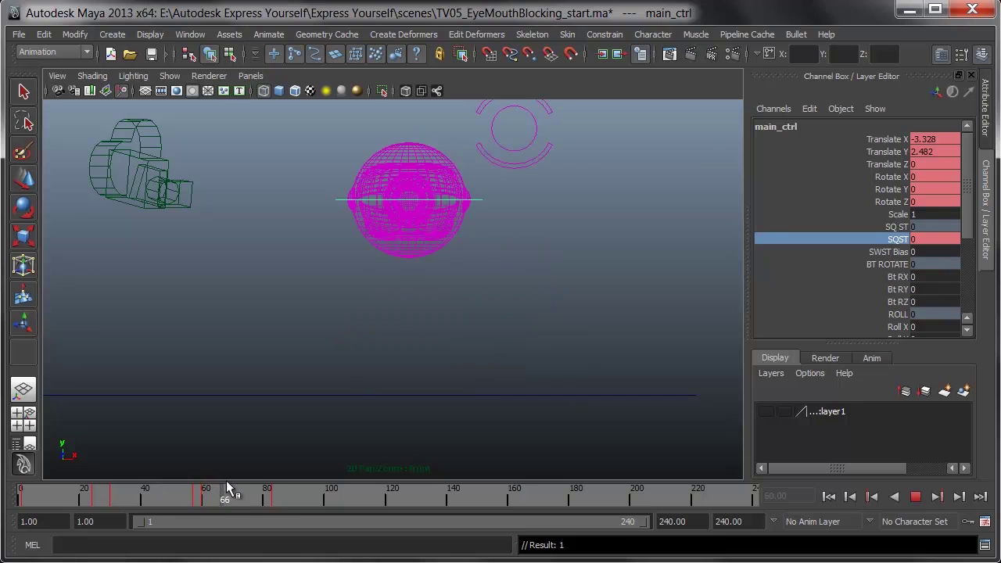
click(273, 504)
alt+middle_drag(459, 420, 452, 326)
scroll(451, 327, up, 4)
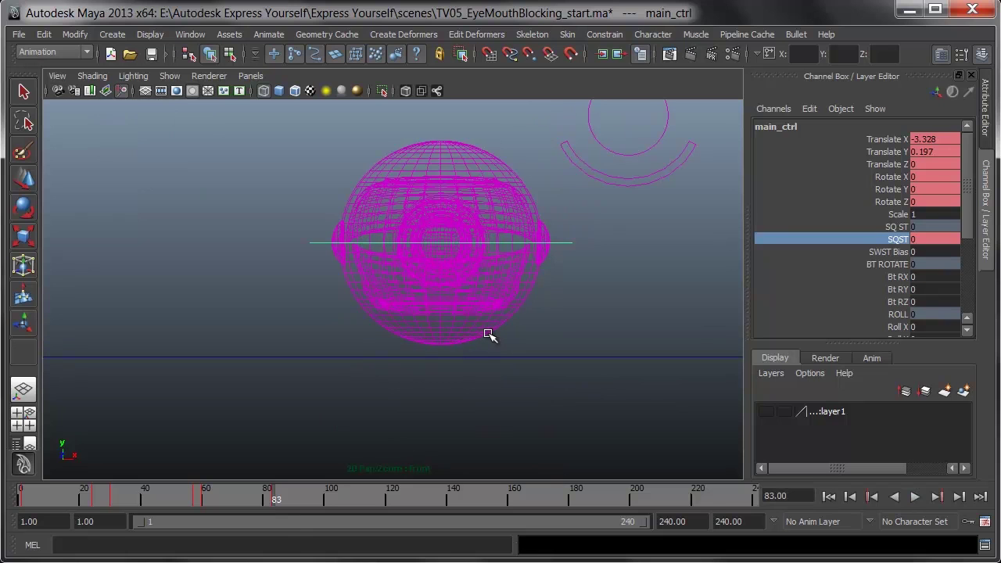
key(w)
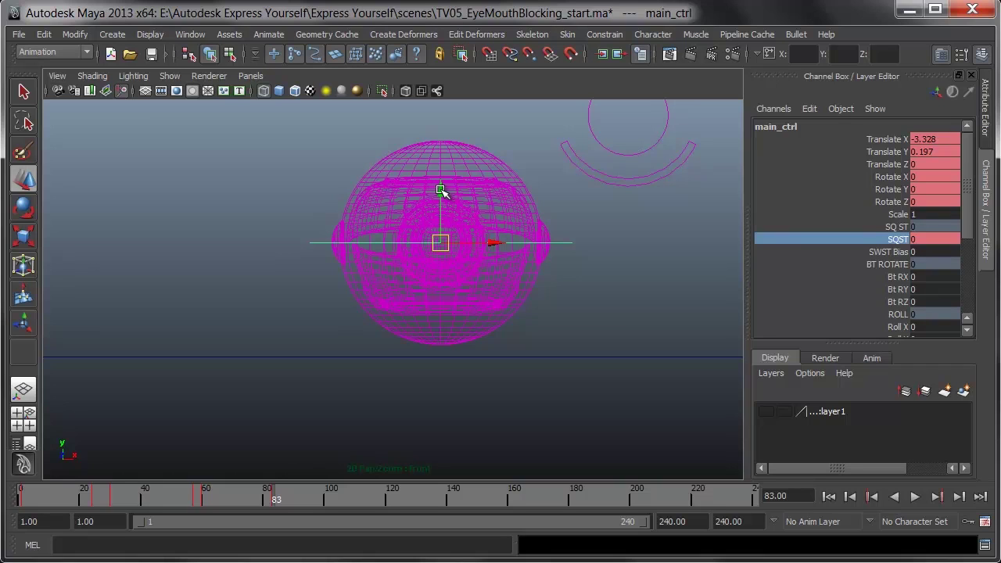
click(441, 190)
drag(441, 190, 446, 201)
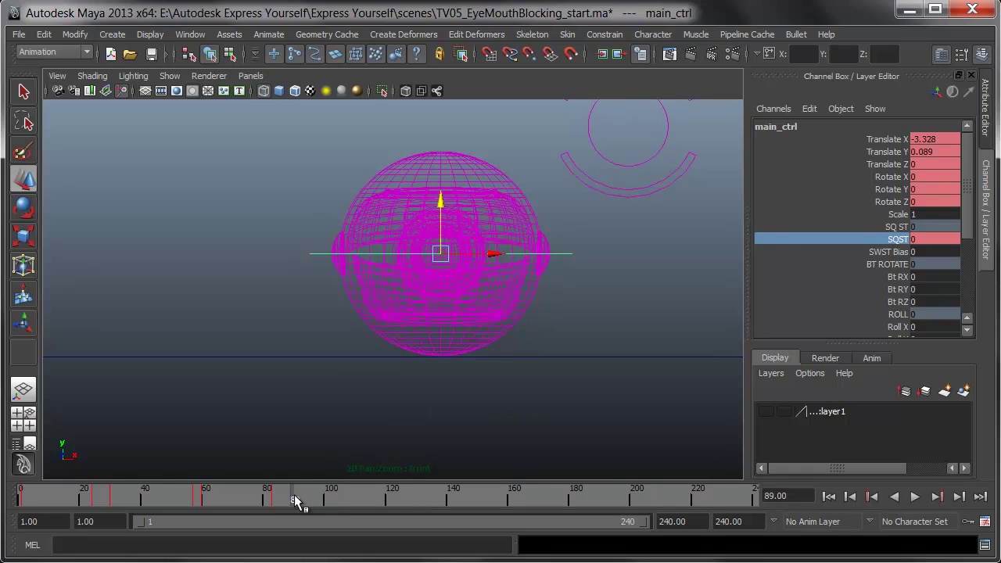
- Advance to frame 92 and set the main control's SQST to -0.1 to squash the ball
key(alt+v)
key(alt+v)
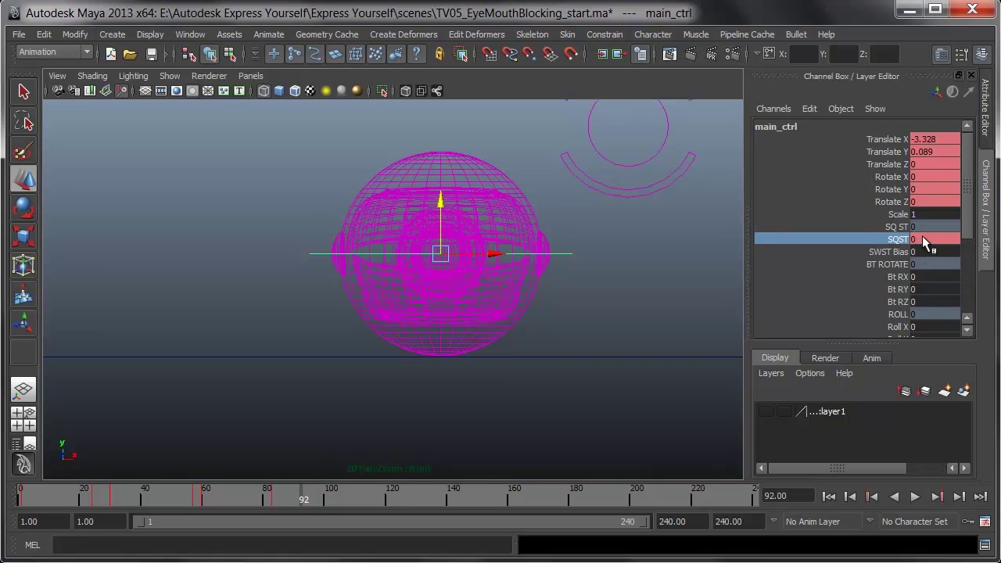
click(911, 240)
click(909, 241)
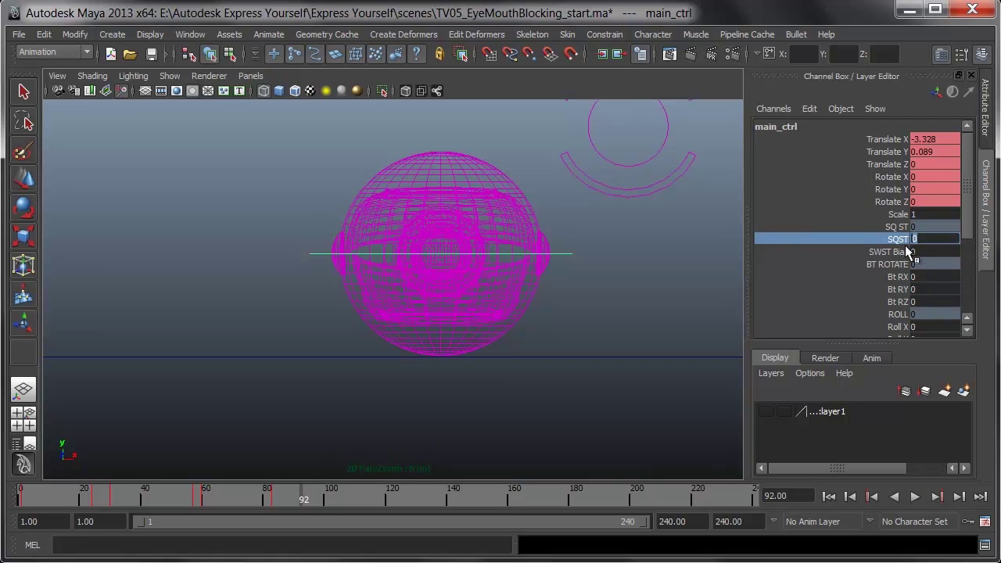
text(-0.1)
key(Return)
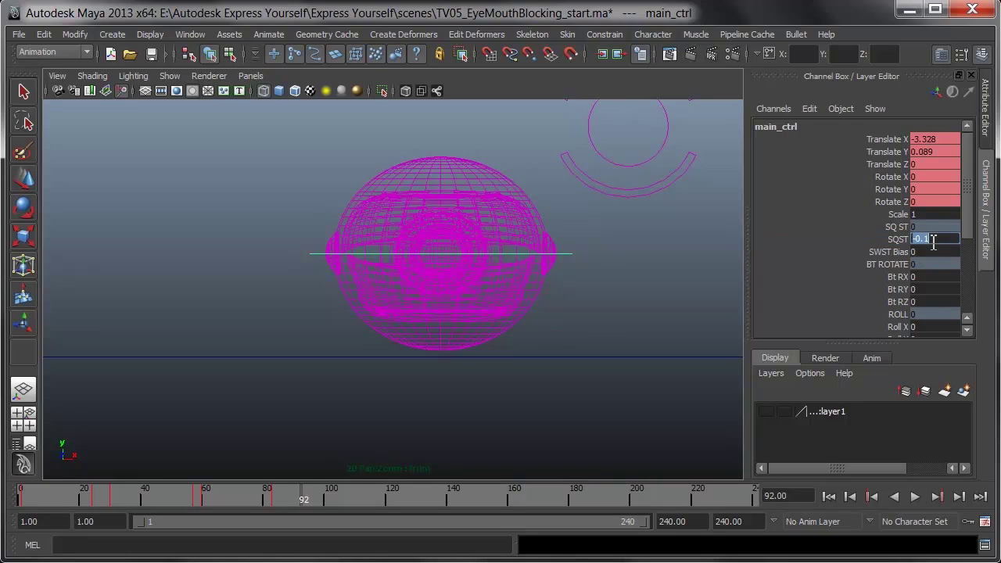
- Increase the squash by setting SQST to -0.3 and key that channel
drag(896, 240, 895, 227)
click(887, 241)
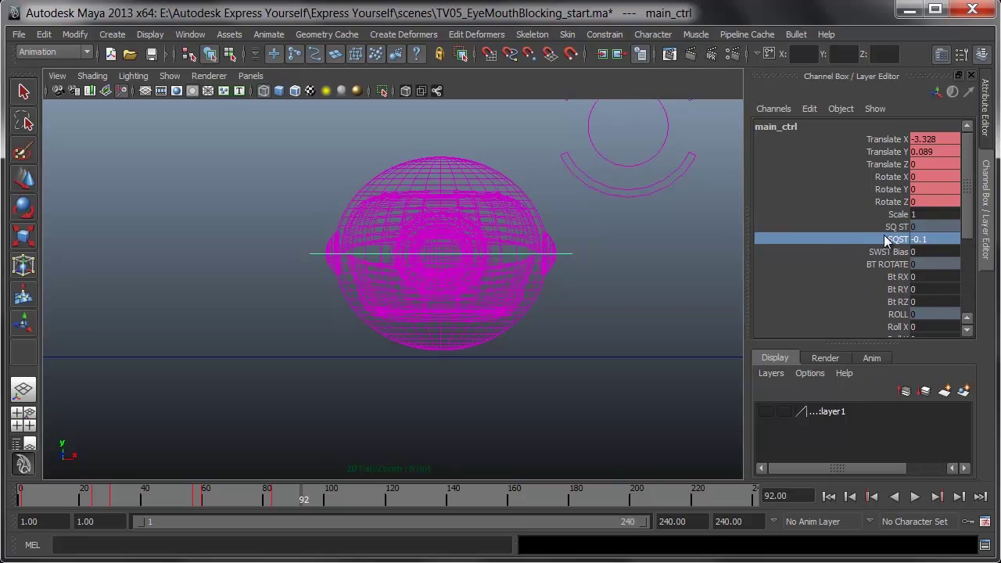
middle_drag(626, 253, 621, 246)
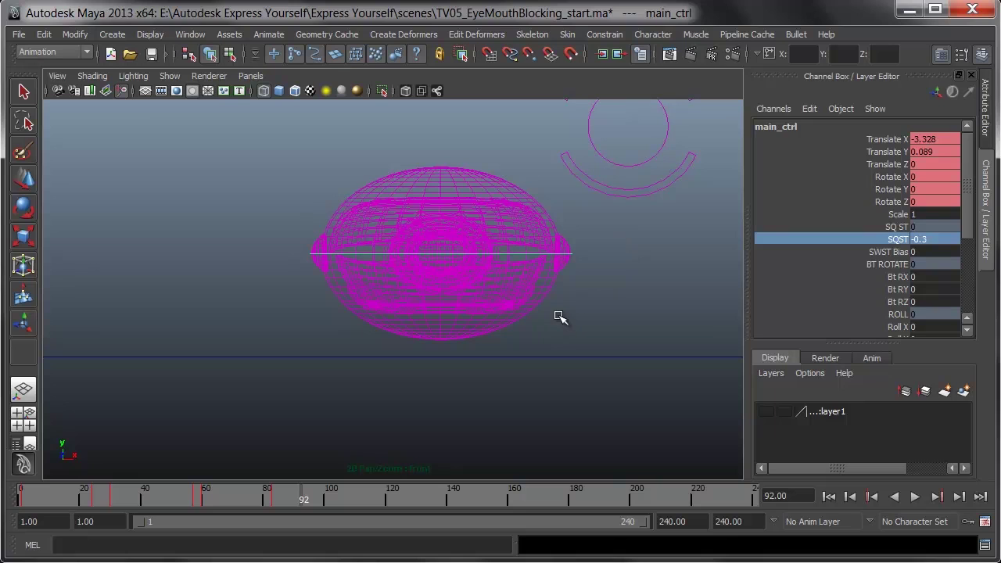
key(w)
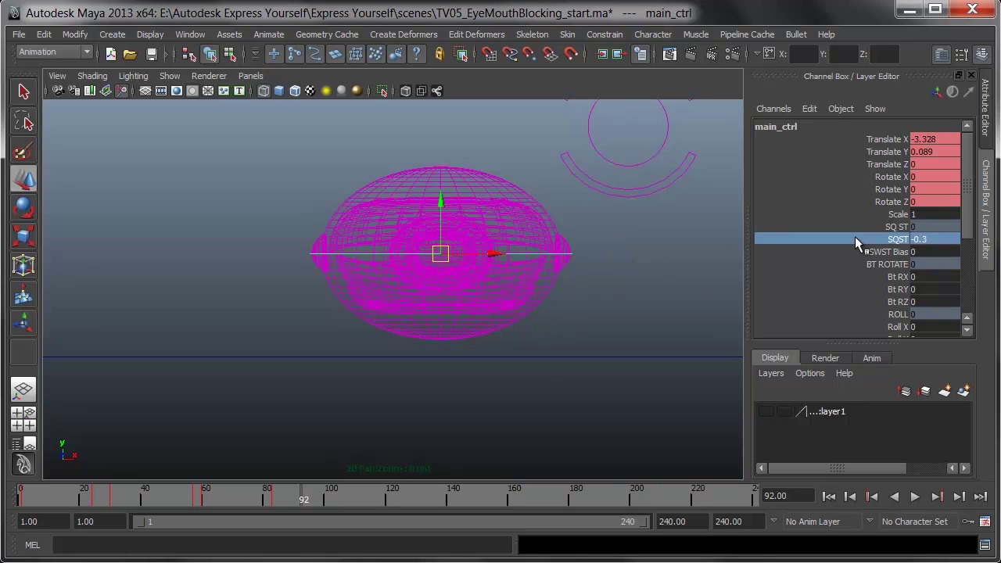
right_click(897, 241)
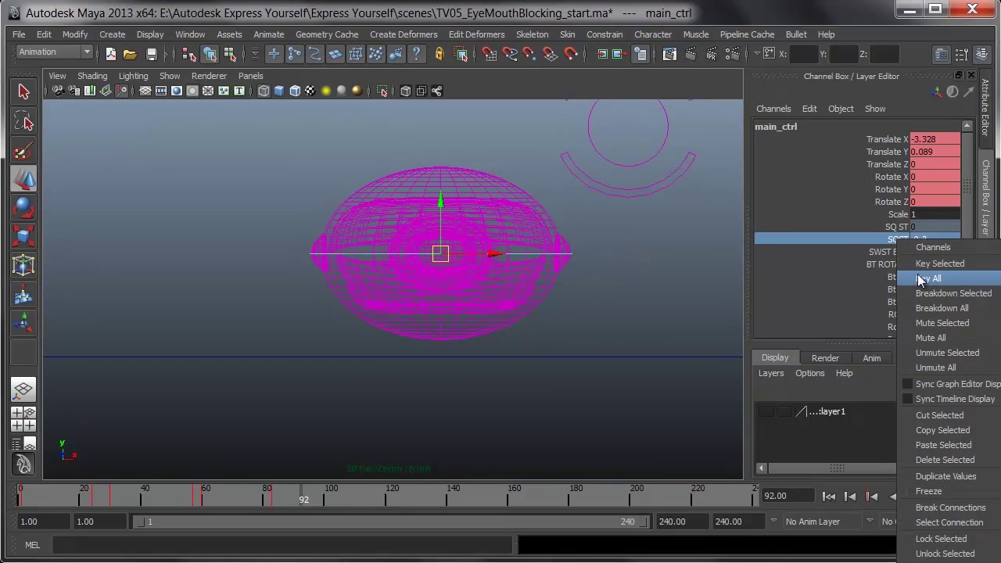
click(923, 266)
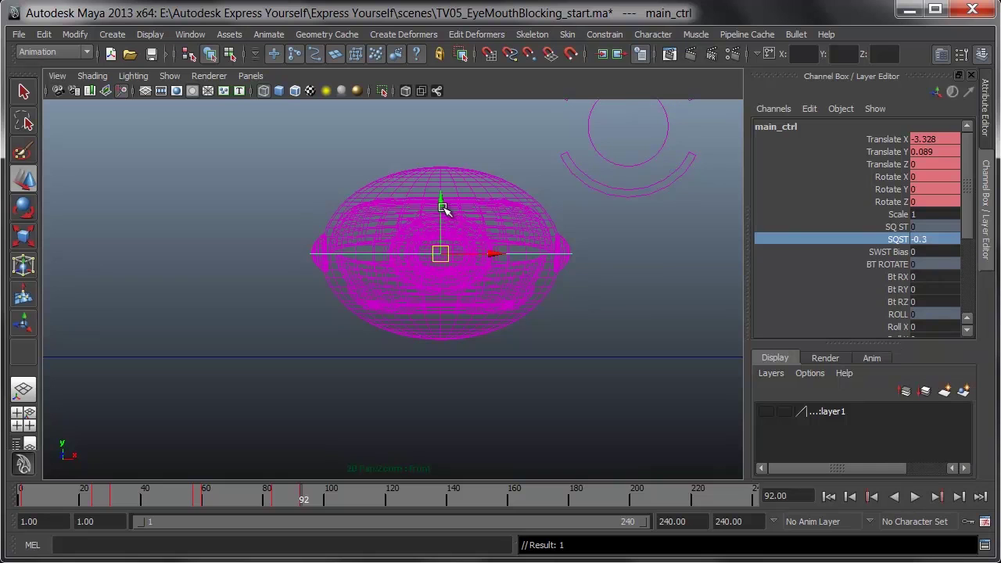
- Lower the squashed ball to the ground at Translate Y about -0.072, and return to the shaded perspective view
drag(442, 207, 440, 223)
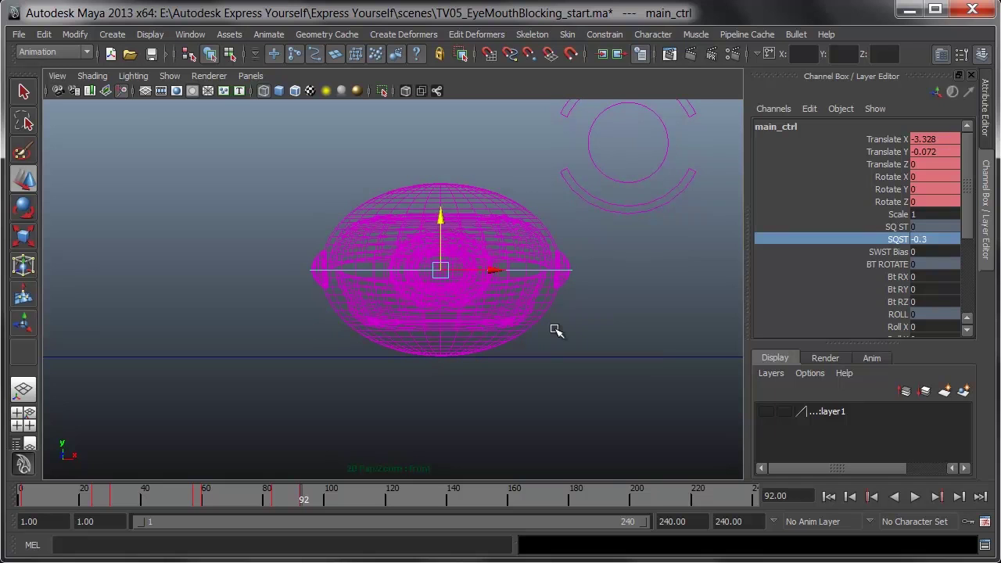
key(space)
drag(556, 330, 553, 294)
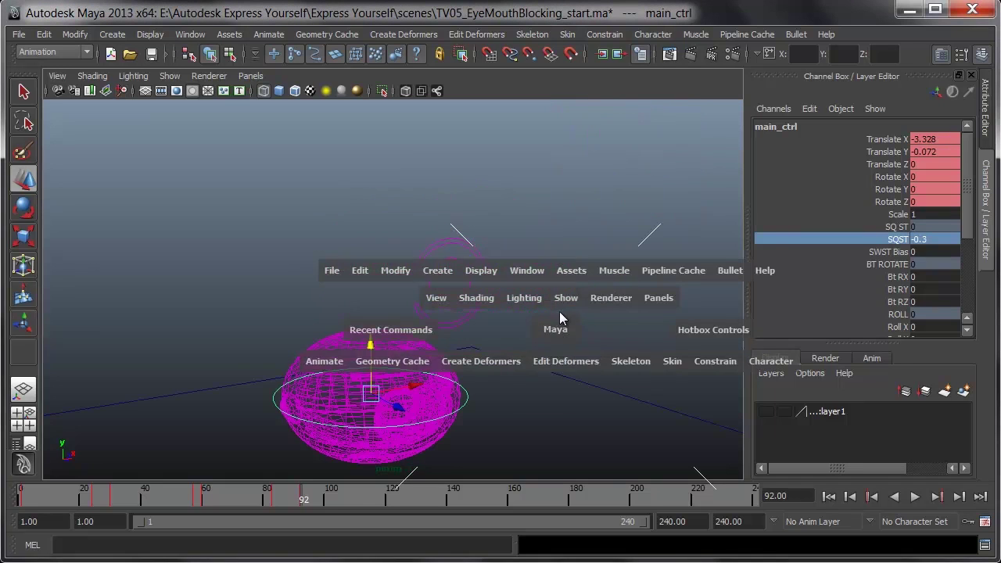
key(5)
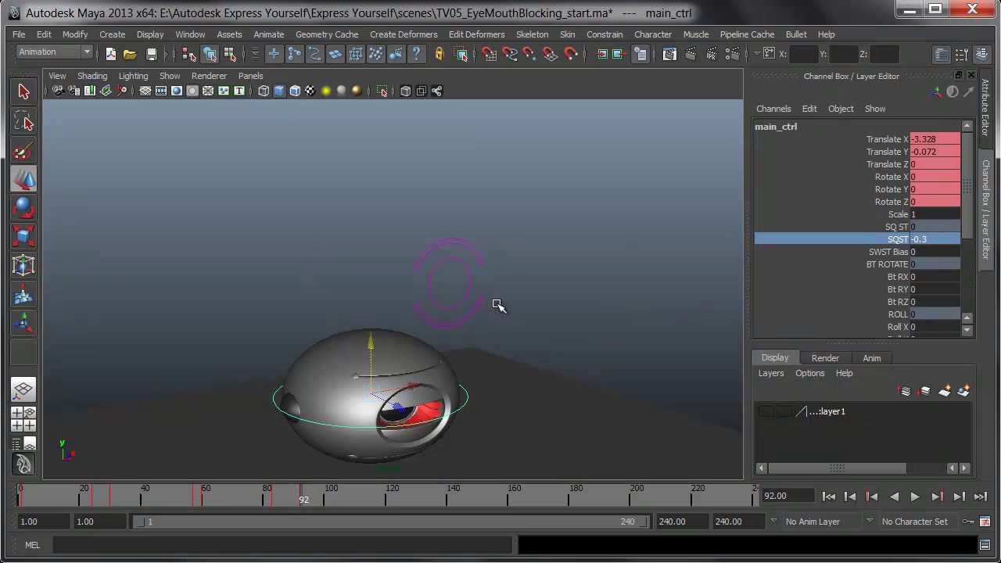
mouse_move(501, 374)
alt+middle_down()
mouse_move(496, 336)
mouse_move(521, 305)
alt+middle_up()
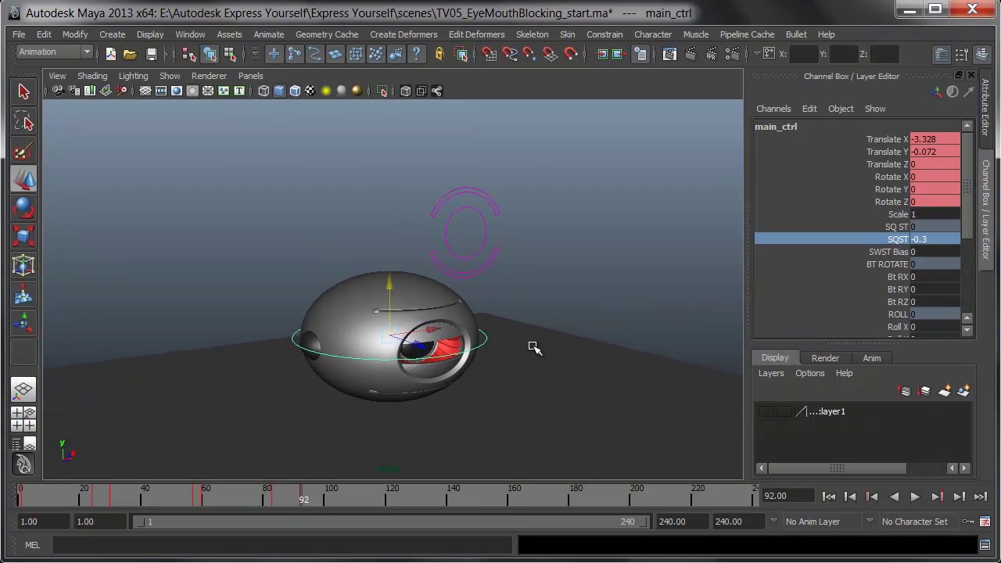
key(f)
- At frame 1, set the eye control's Bt Lid to 5.9 and key that channel
key(alt+shift+v)
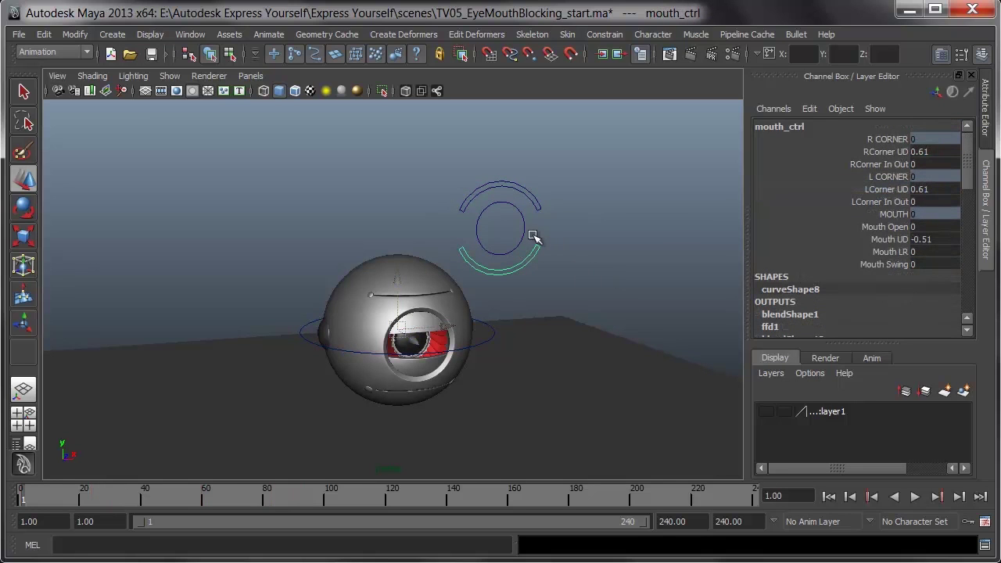
click(518, 234)
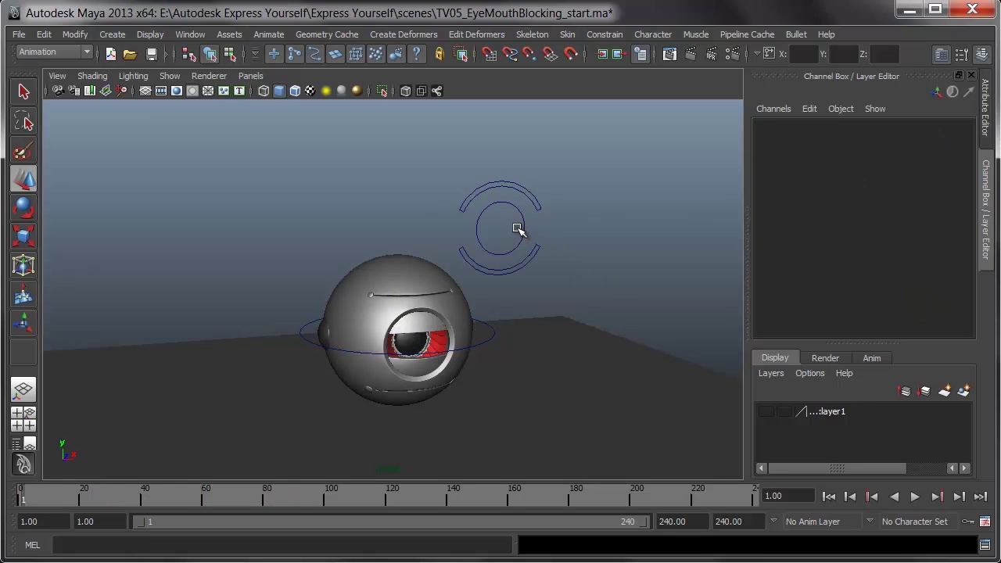
drag(518, 224, 537, 232)
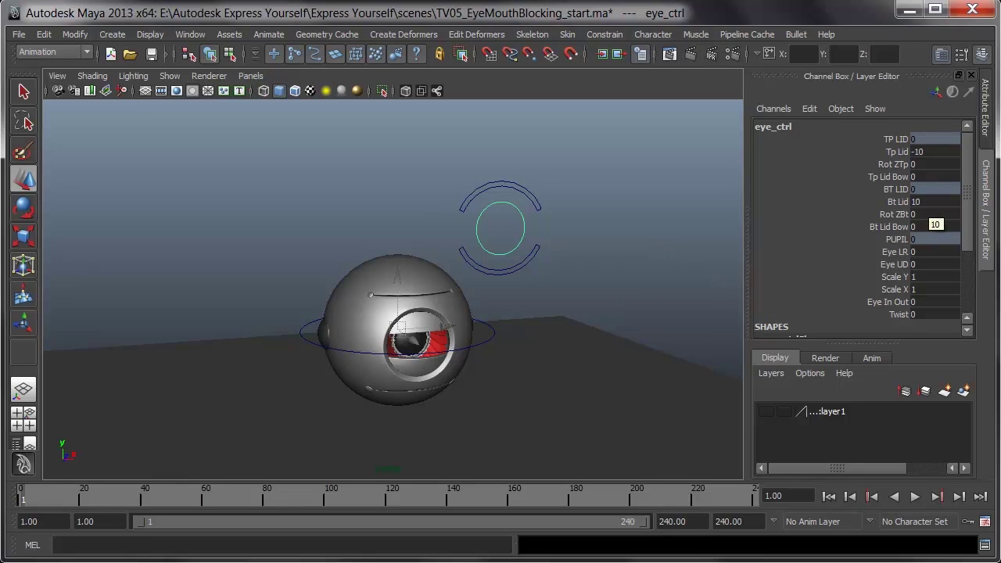
click(908, 202)
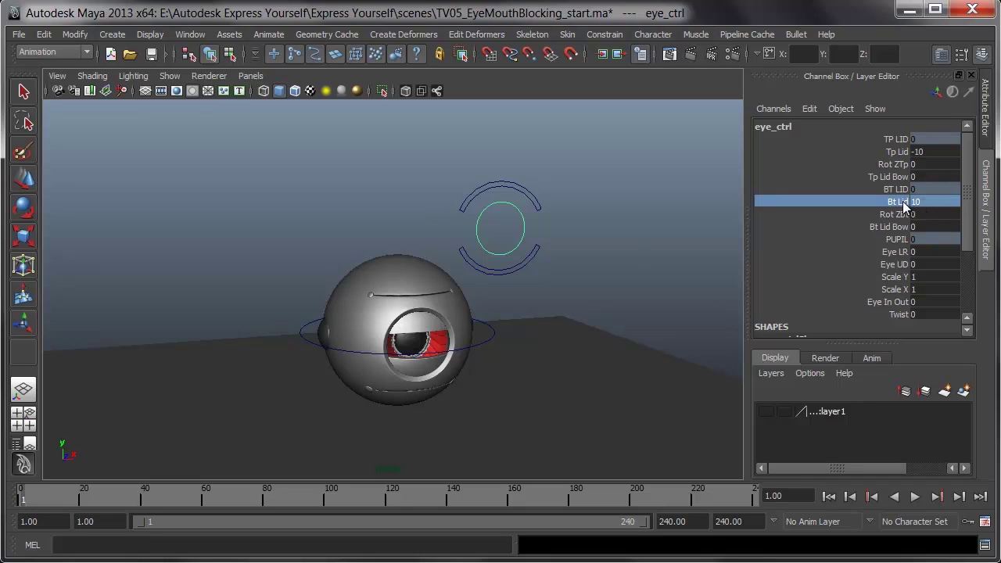
middle_drag(634, 253, 599, 250)
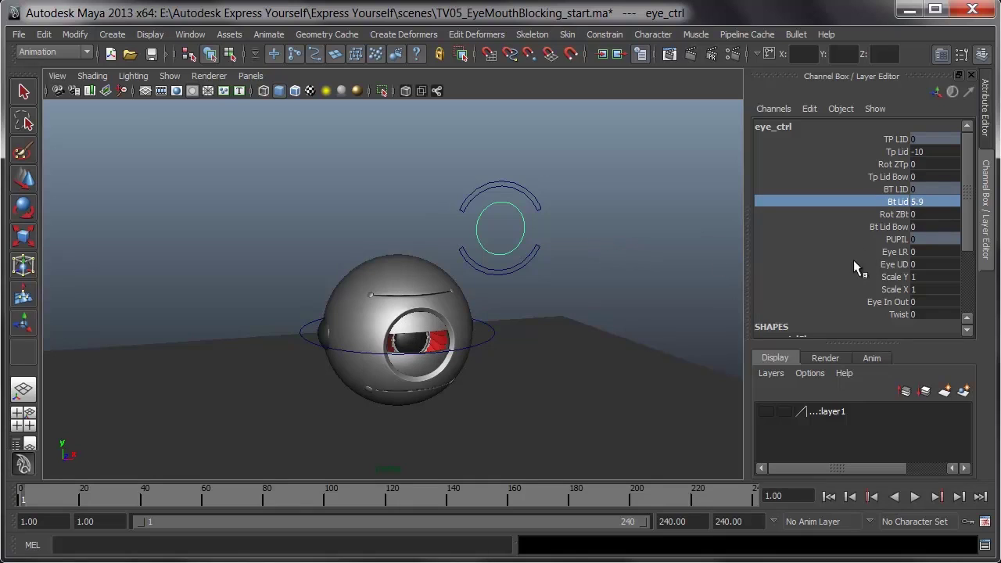
right_click(895, 195)
click(878, 221)
- Set the eye control's Tp Lid to -6.6 at frame 1 and key that channel
drag(927, 151, 884, 155)
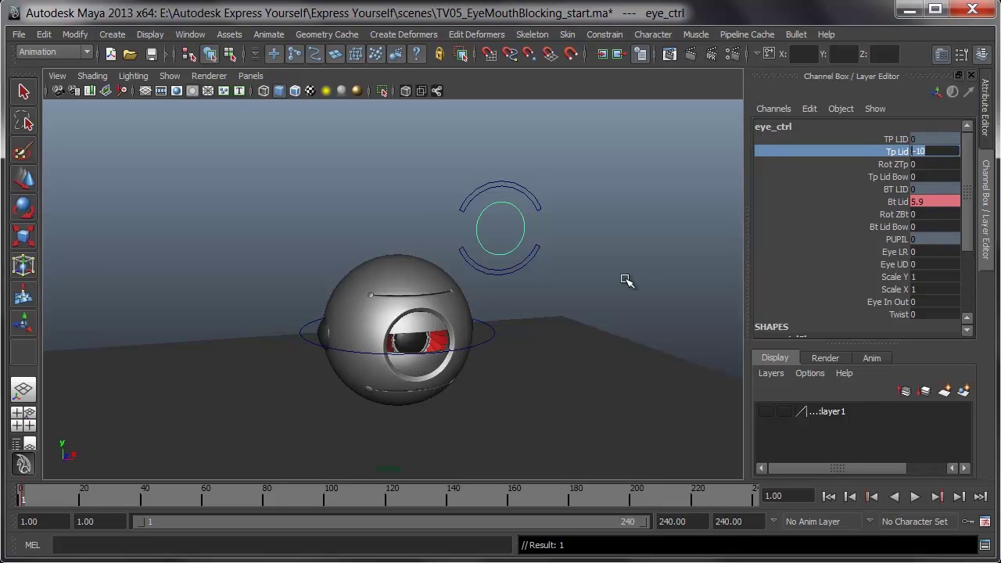
middle_drag(623, 280, 652, 289)
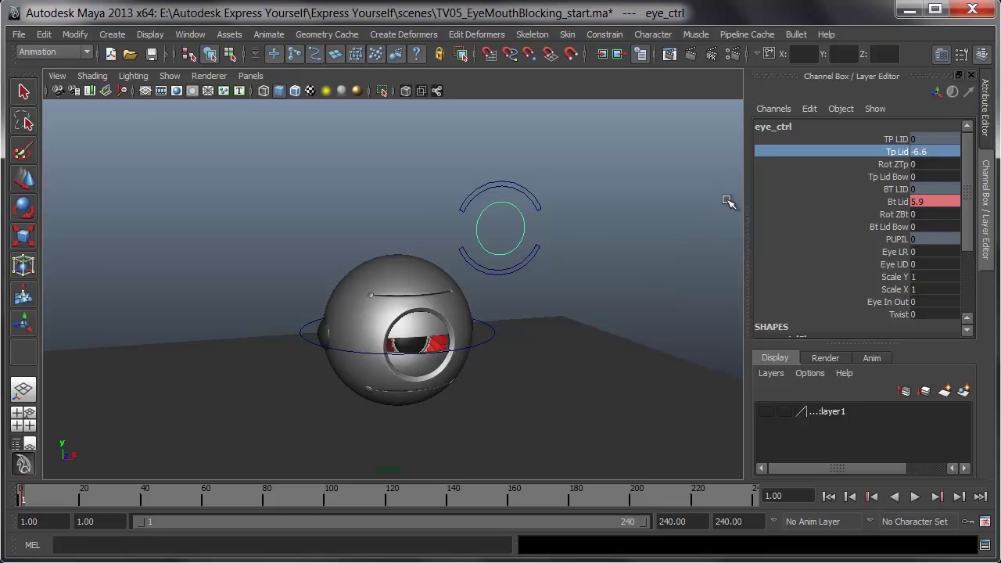
right_click(884, 154)
click(888, 174)
- At frame 25, lower the top eyelid to Tp Lid -3.4 and key that channel
key(alt+v)
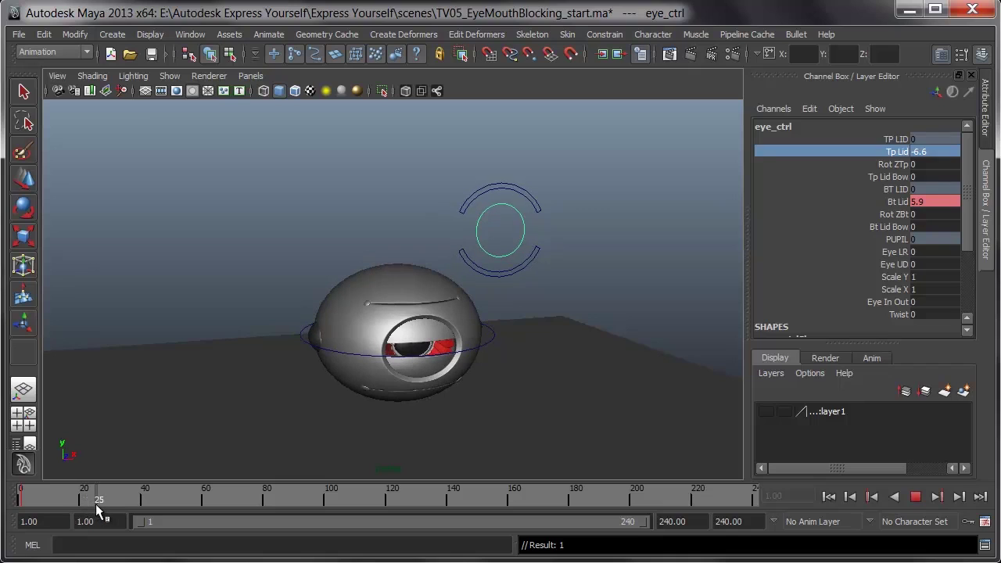
key(alt+v)
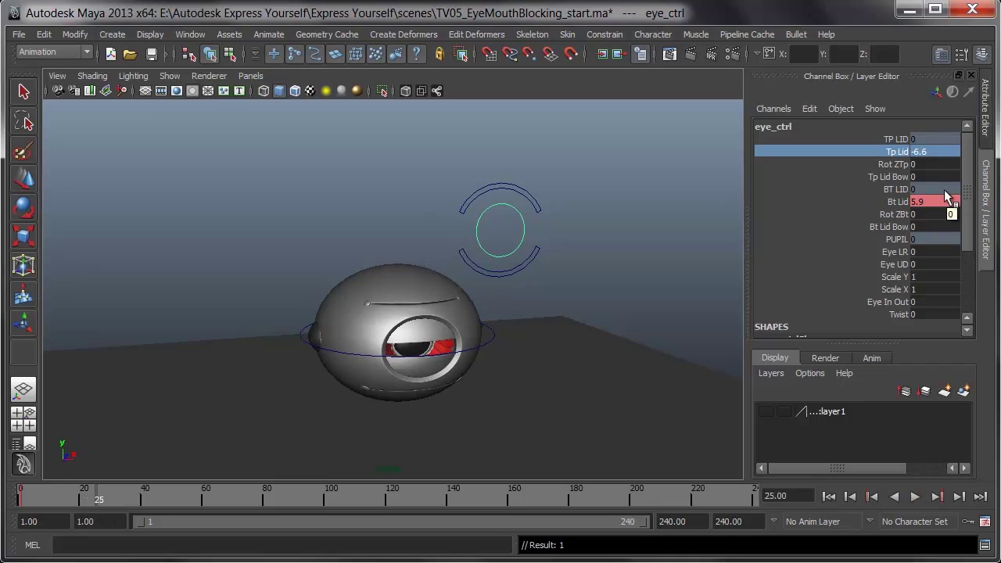
double_click(933, 151)
middle_drag(572, 257, 601, 259)
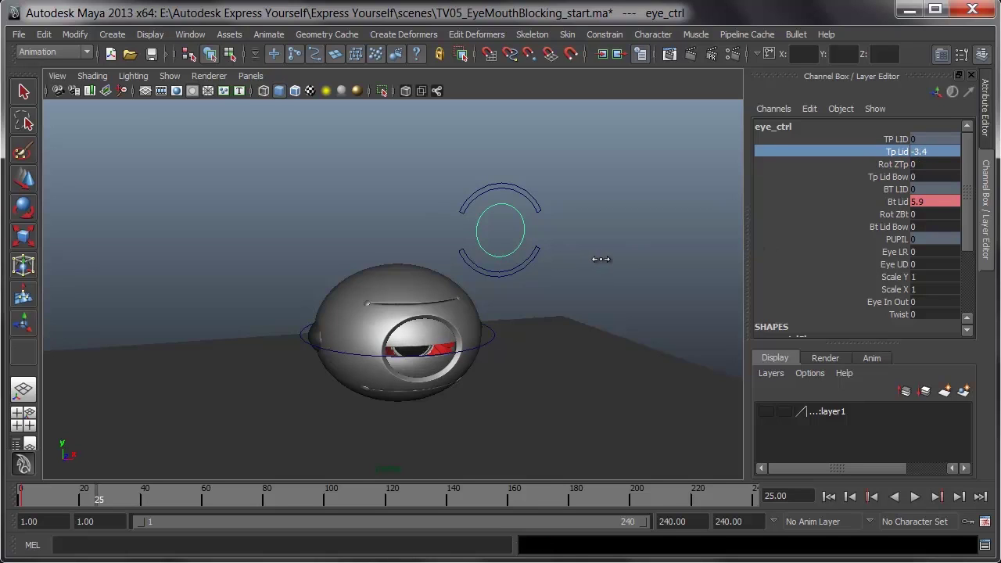
right_click(901, 148)
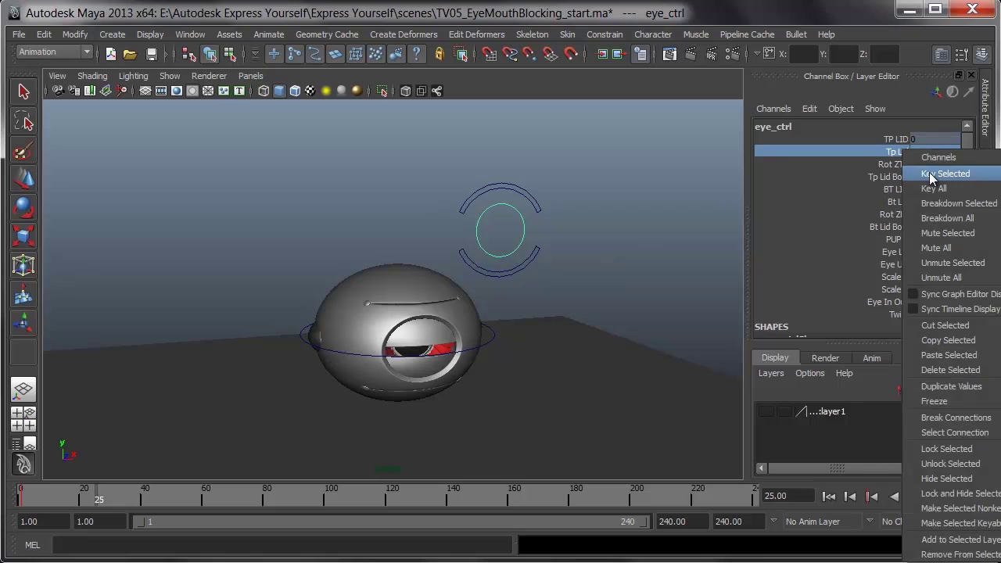
click(929, 172)
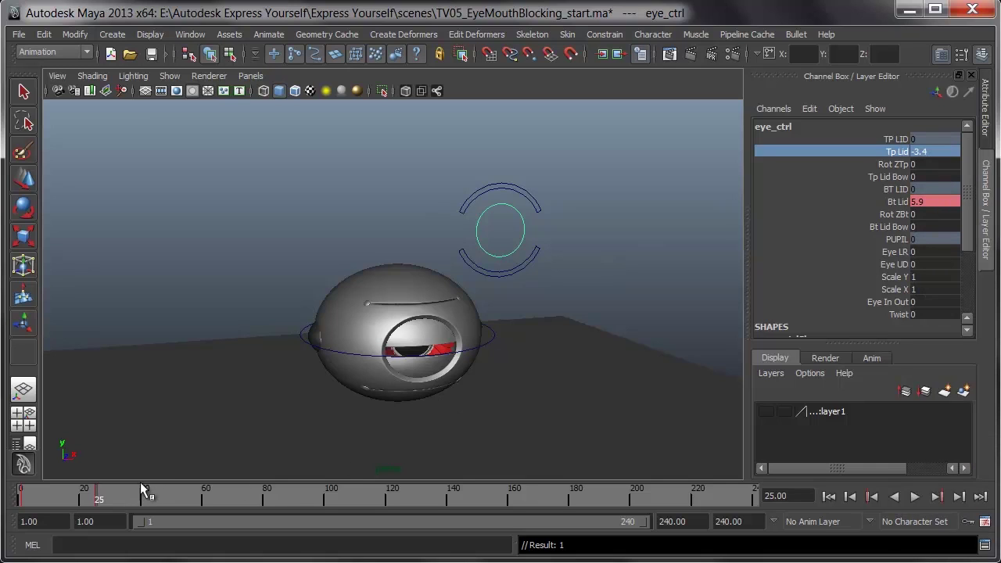
- At frame 28, raise the bottom eyelid to Bt Lid 2.4 and key that channel
click(104, 495)
click(900, 204)
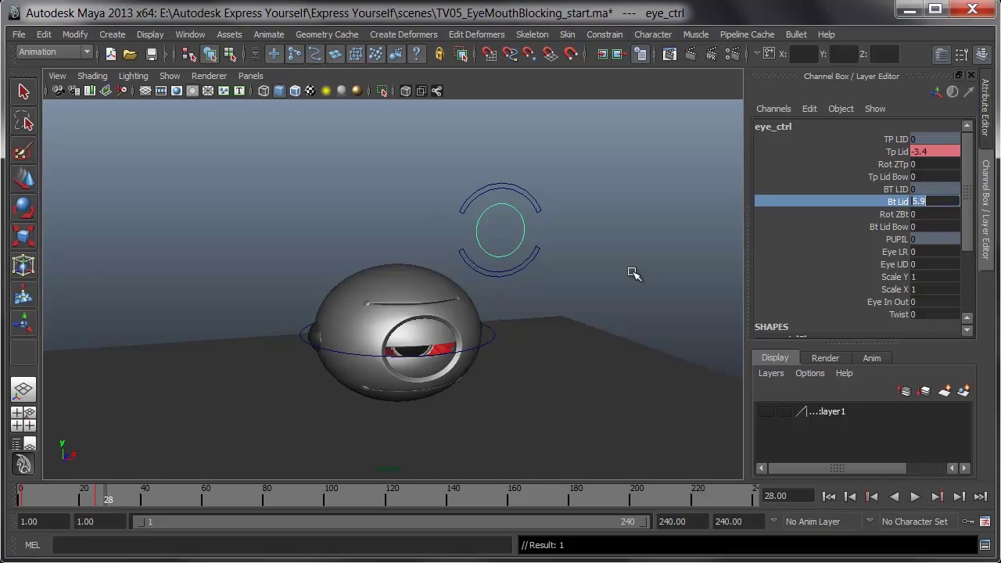
middle_drag(647, 272, 615, 271)
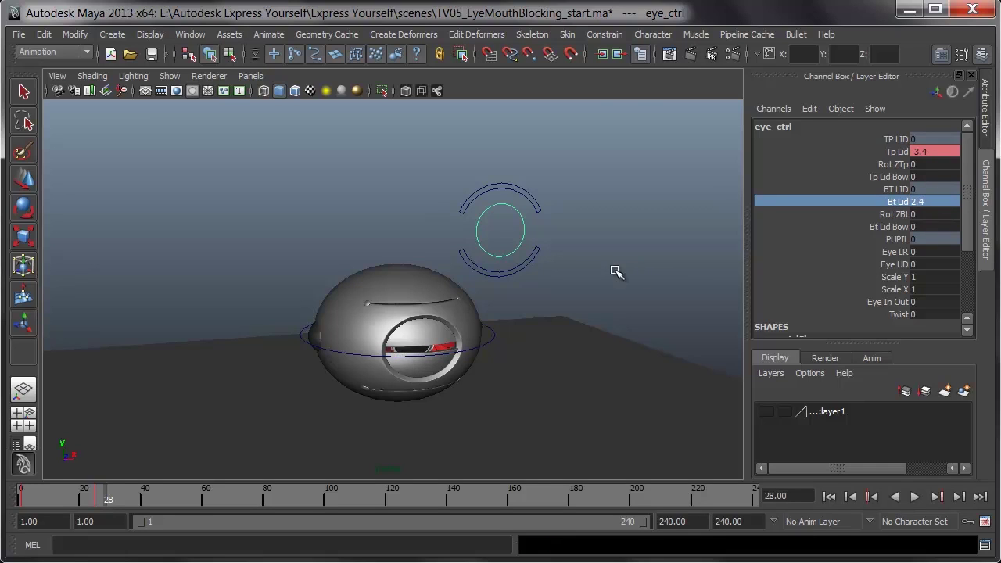
right_click(899, 205)
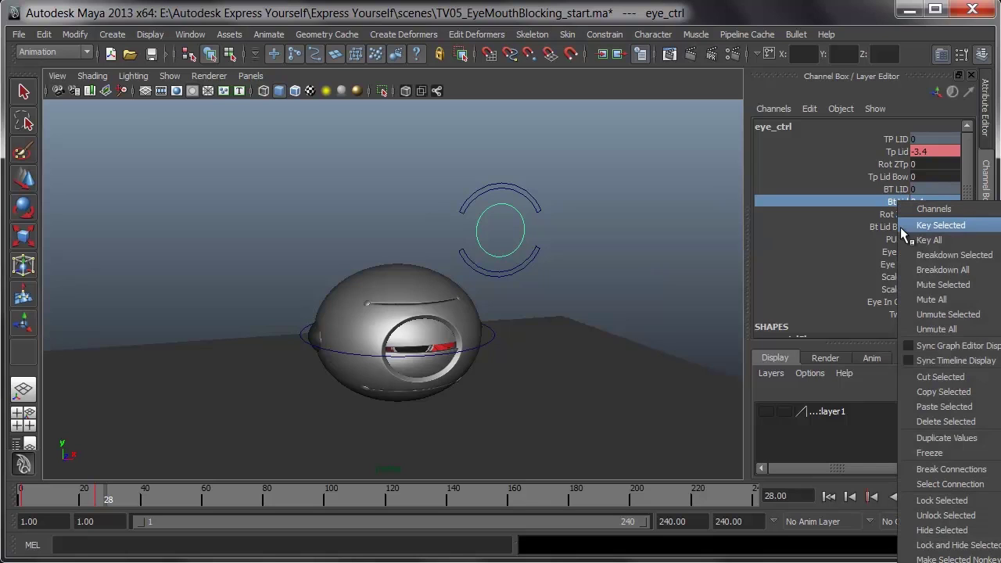
click(901, 227)
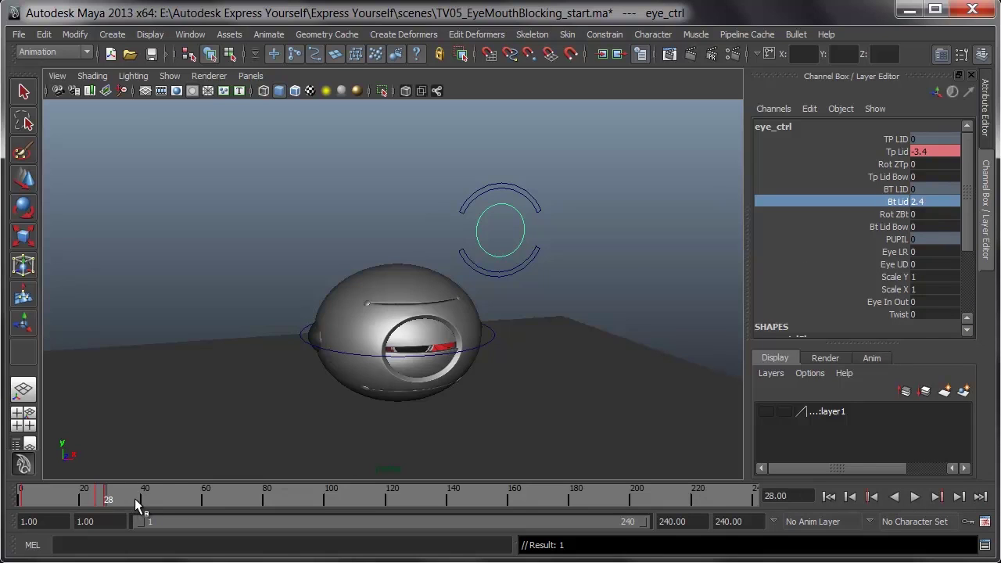
- At frame 62, open the bottom eyelid to Bt Lid 16.5 and key that channel
drag(135, 498, 209, 509)
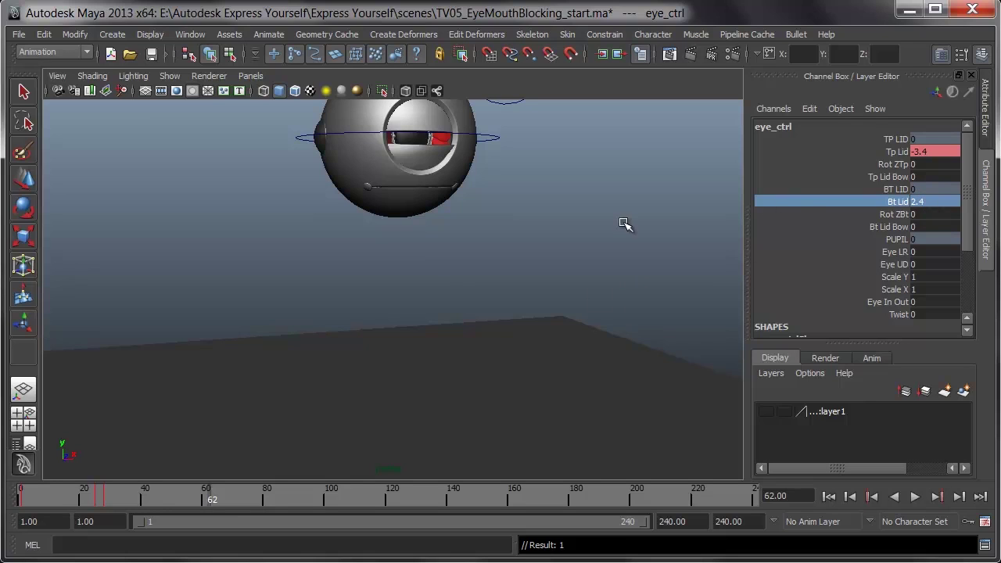
middle_drag(625, 226, 741, 229)
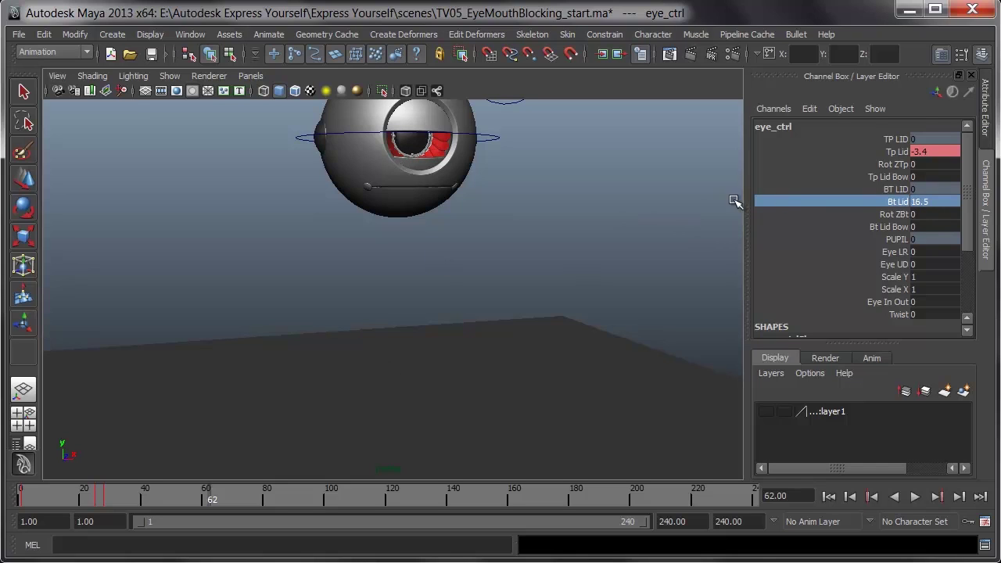
right_click(921, 203)
click(936, 230)
- At frame 64, open the top eyelid to Tp Lid -21.2 and key that channel
key(alt+v)
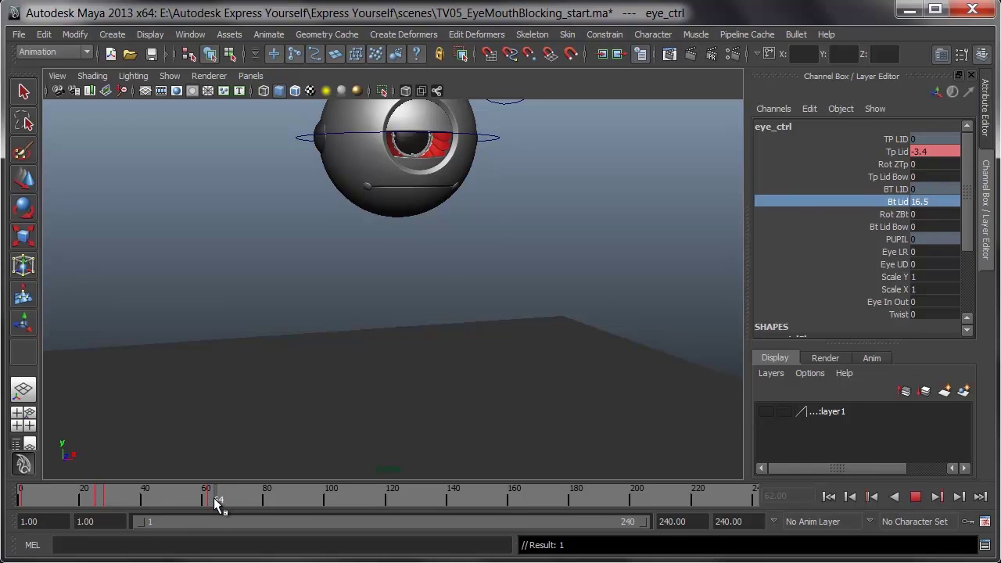
click(214, 498)
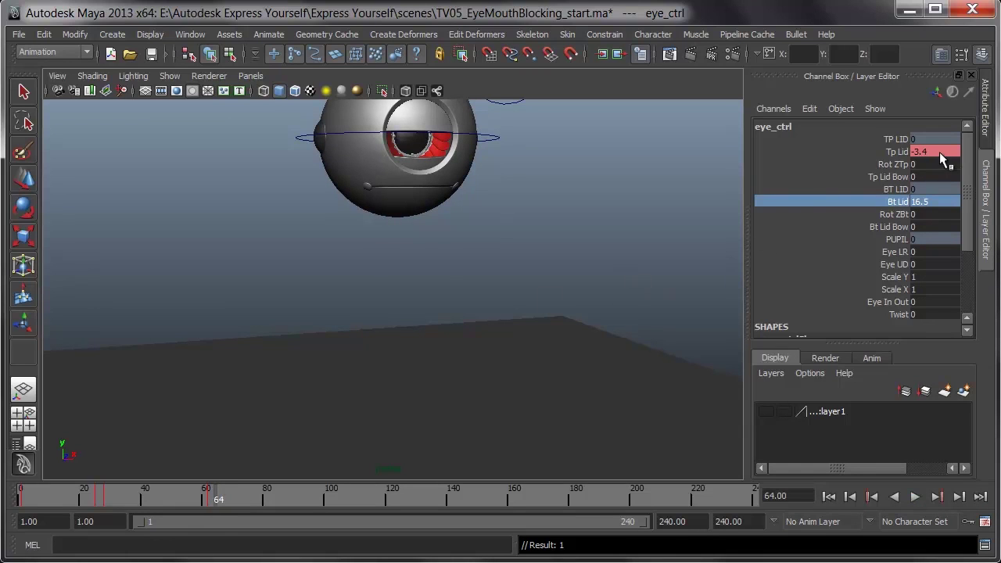
click(922, 148)
click(927, 151)
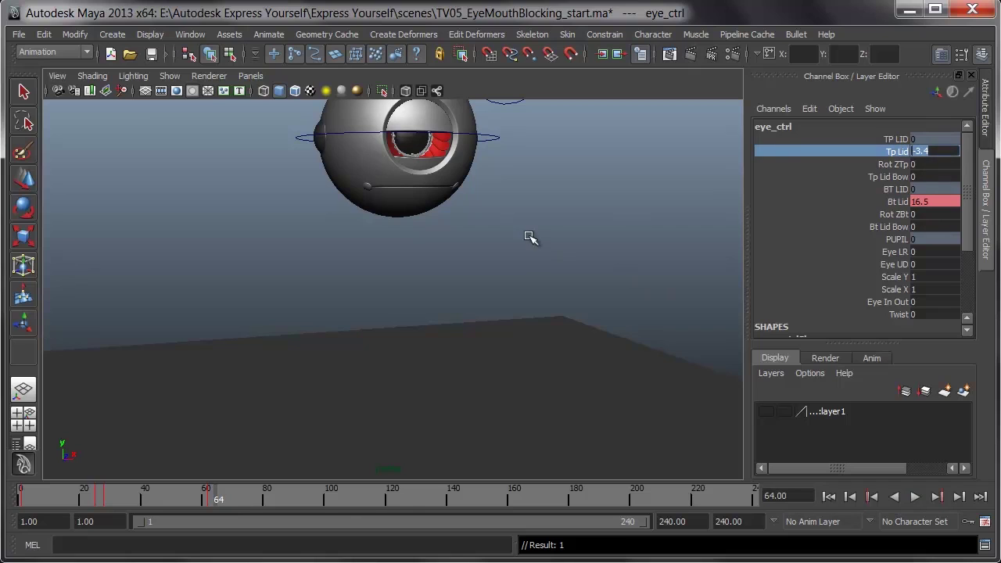
middle_drag(539, 226, 399, 223)
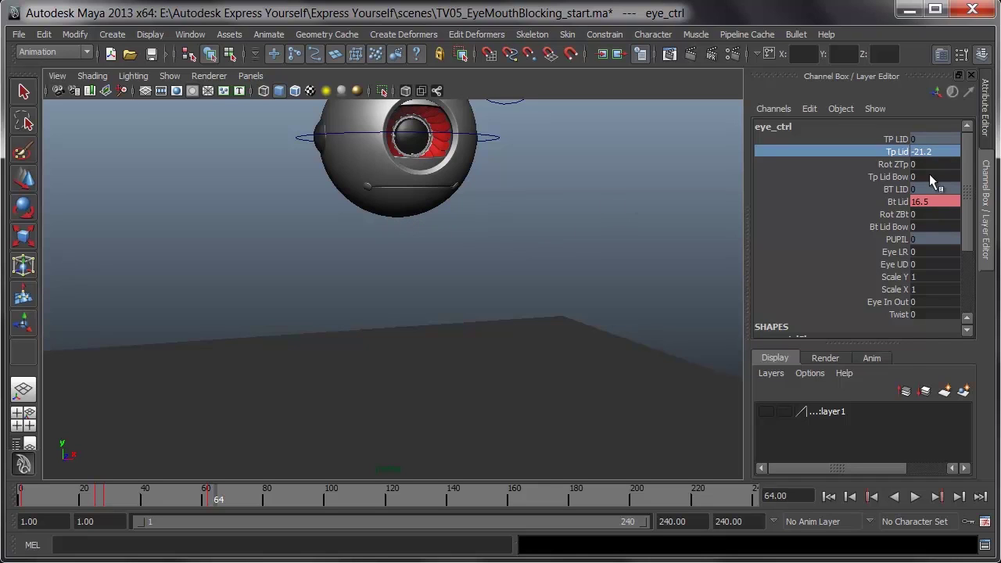
right_click(908, 151)
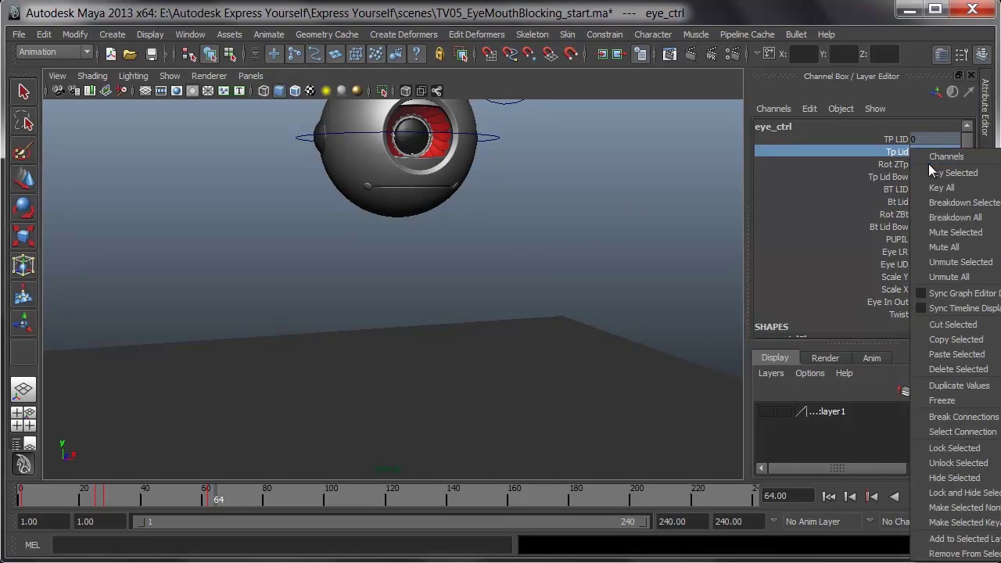
click(926, 174)
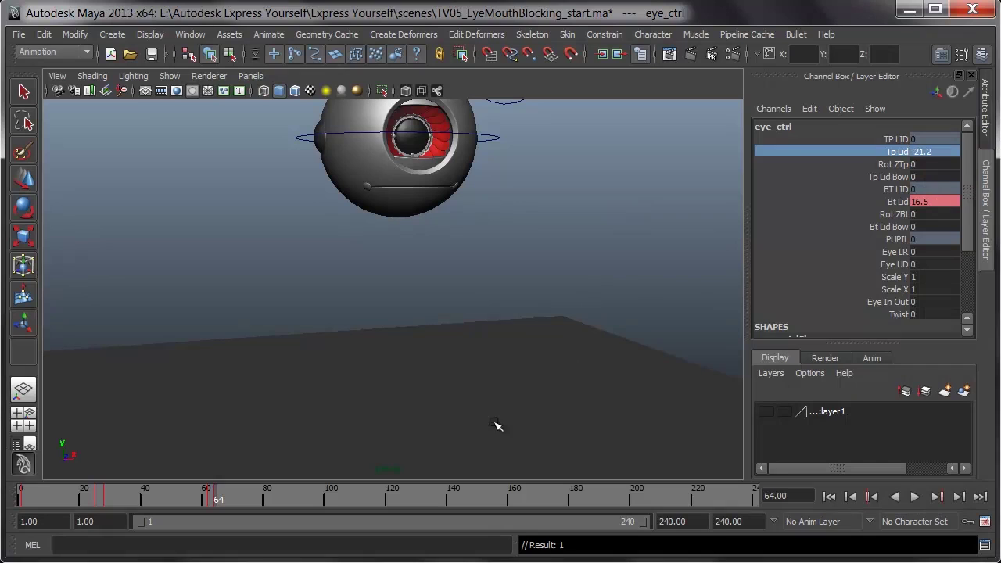
- Set the tangents of the eye control's keys between frames 1 and 89 to stepped
shift+drag(293, 502, 22, 503)
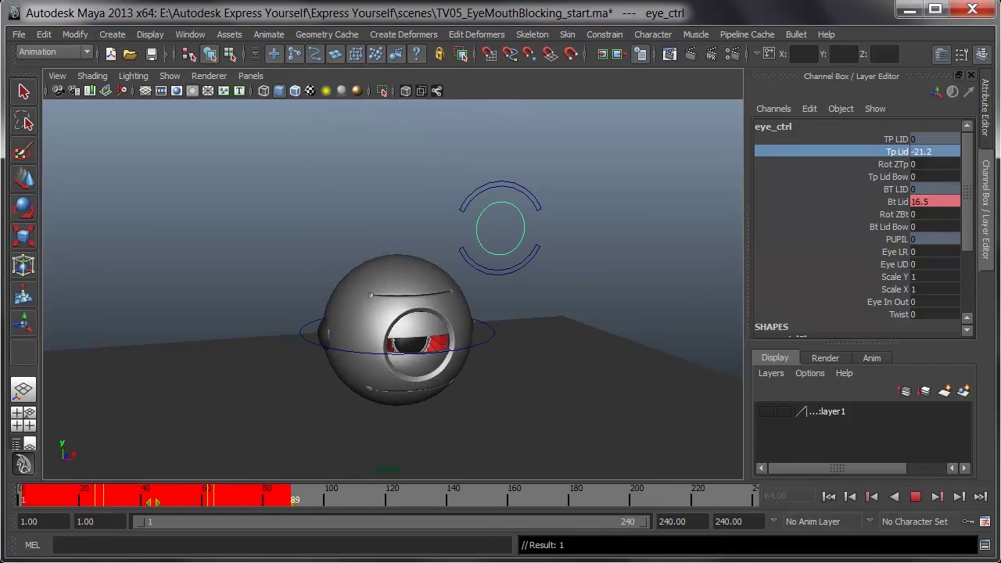
right_click(205, 497)
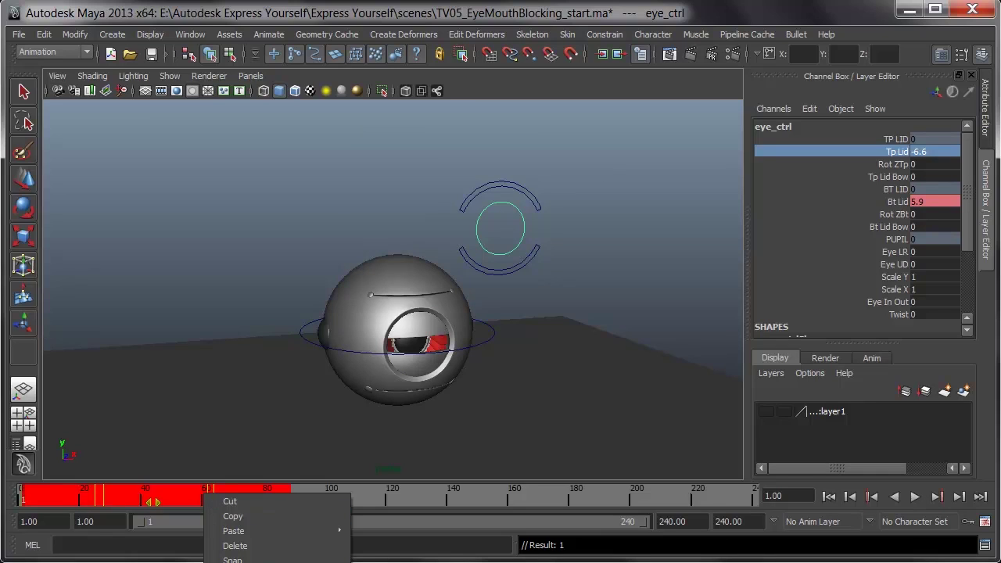
click(485, 442)
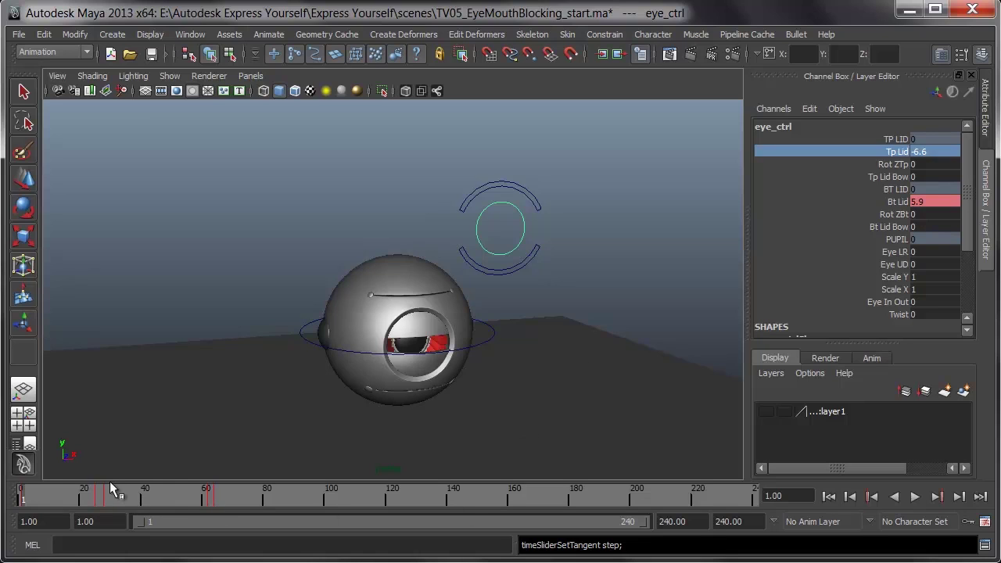
- Review the stepped eyelid blocking against the ball's squash, jump and landing by playing and scrubbing the timeline
key(alt+v)
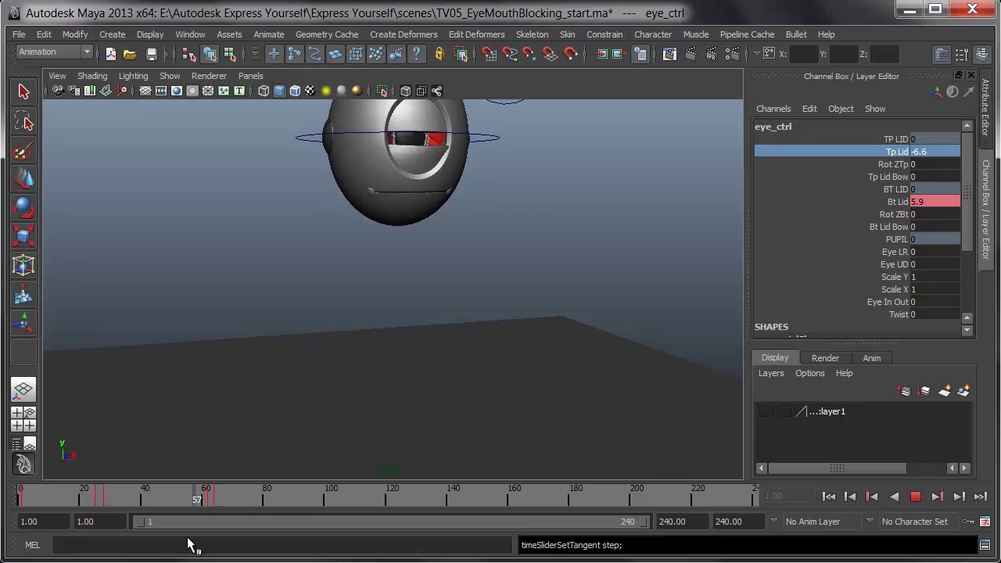
key(Escape)
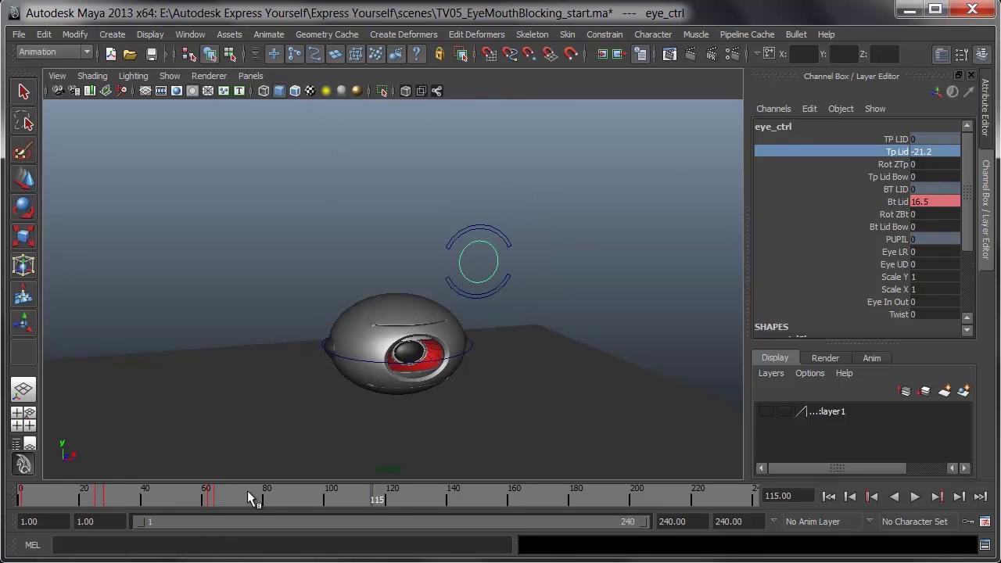
click(117, 501)
key(alt+v)
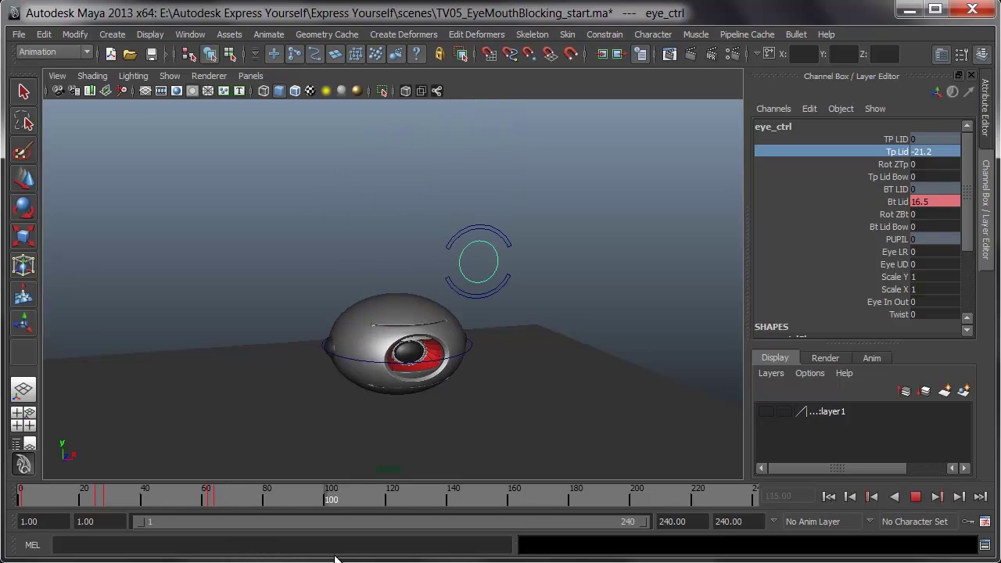
key(Escape)
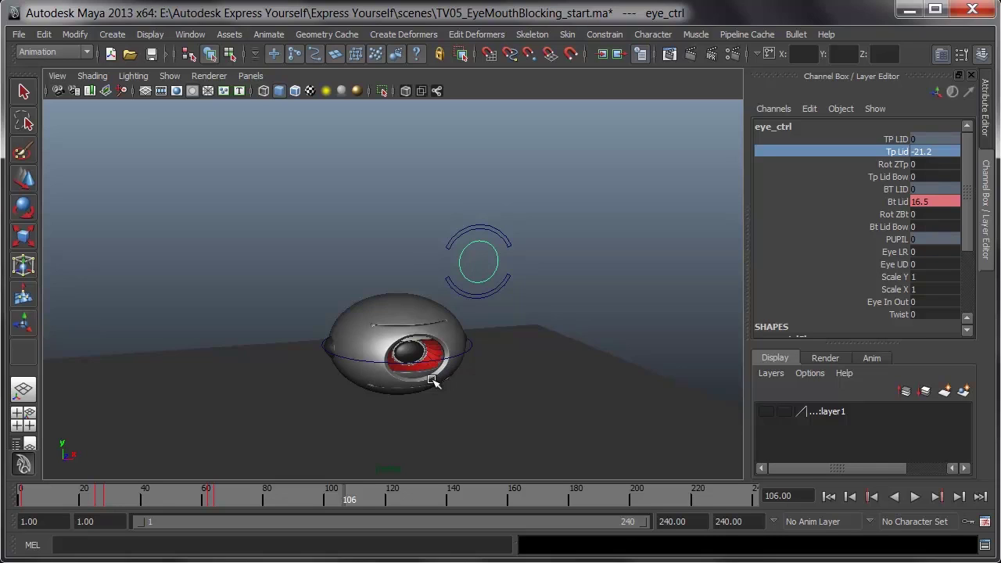
click(204, 499)
key(alt+v)
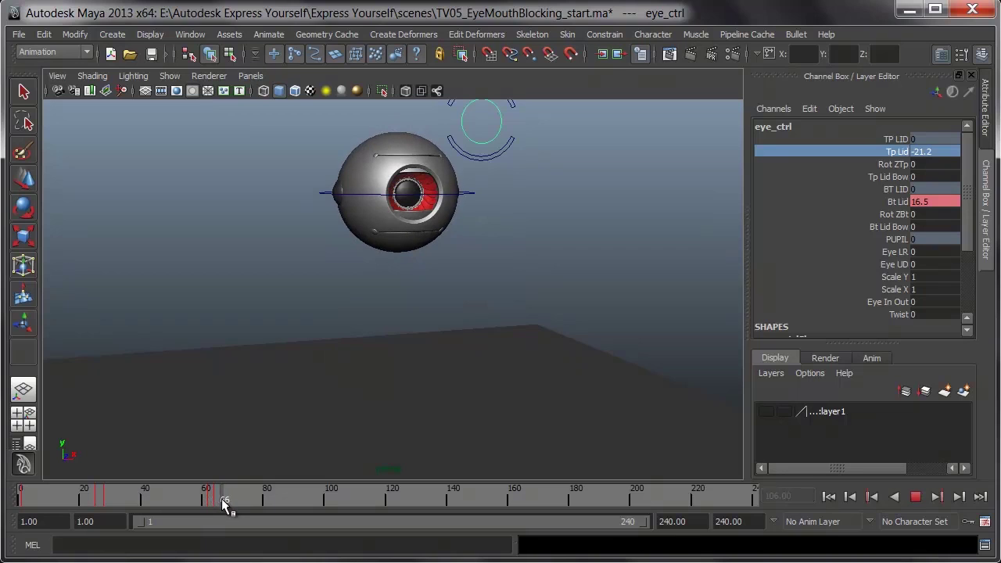
click(225, 496)
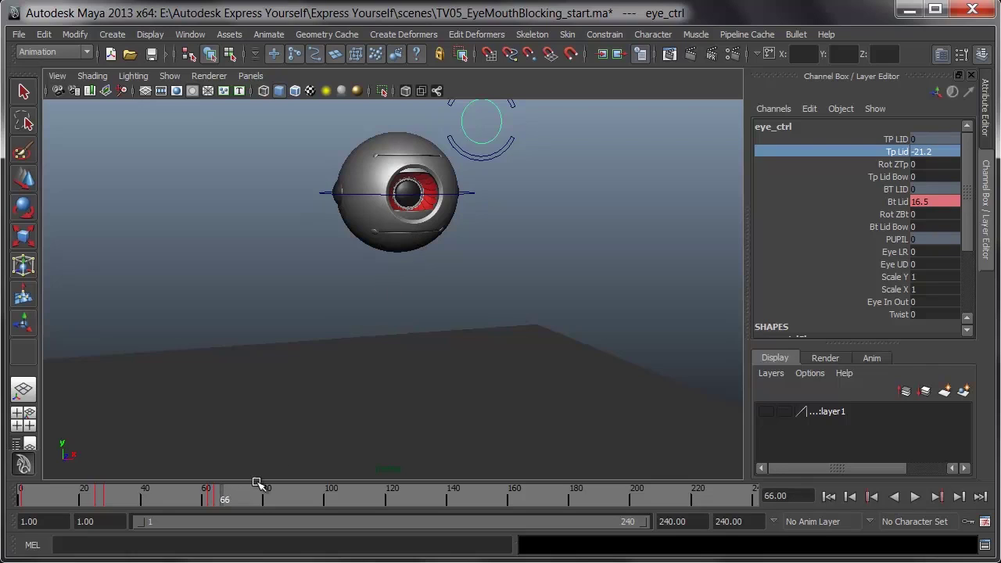
click(102, 494)
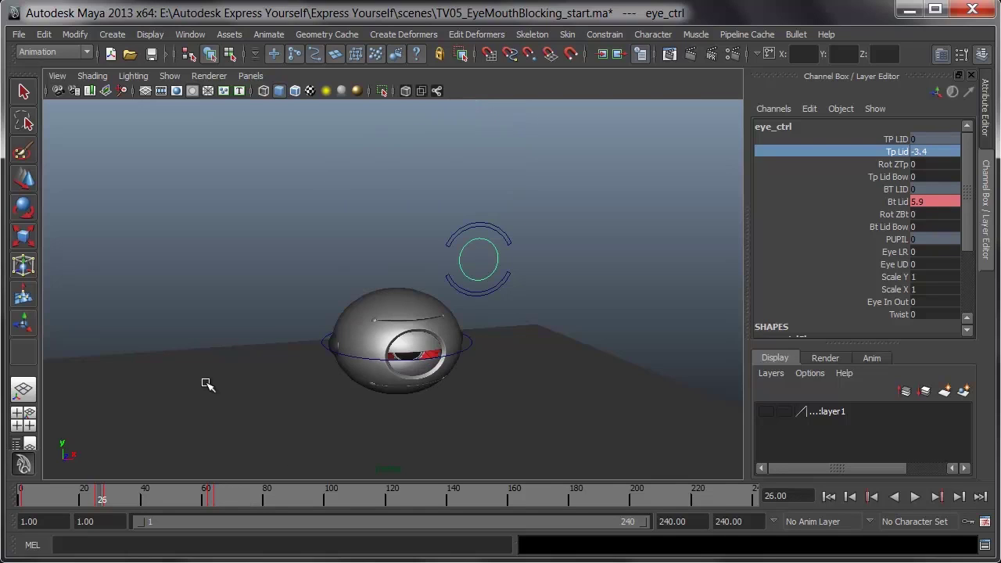